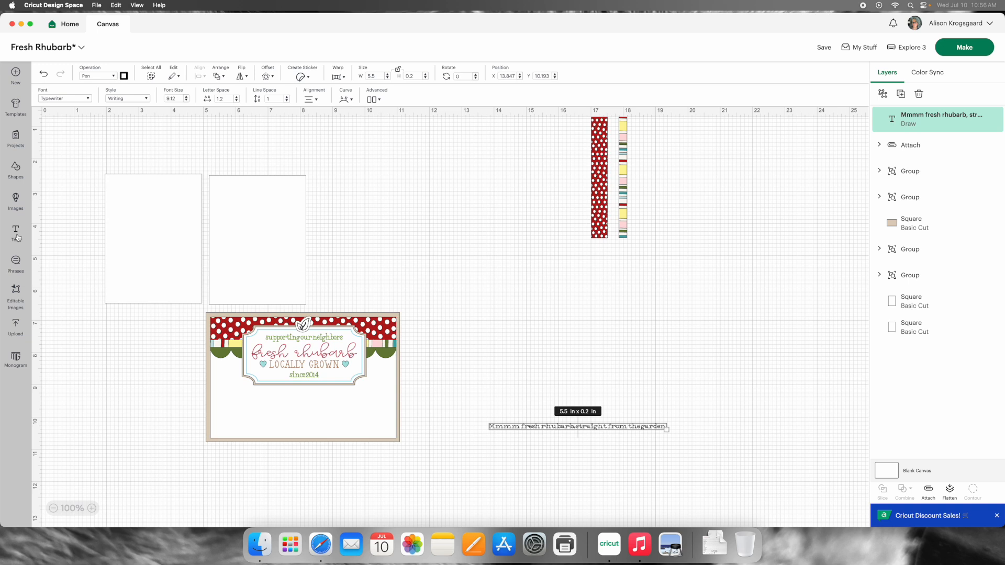
Step: Add a new text object in the empty canvas area above the rhubarb sentence, in the Typewriter font with the Writing style
{"action": "left_click", "coordinate": [16, 233]}
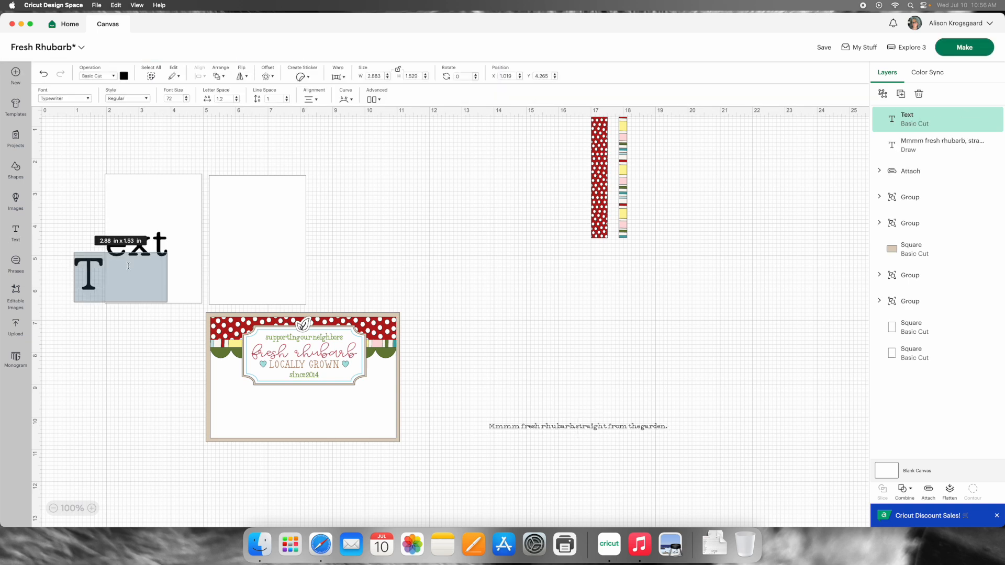
{"action": "left_click", "coordinate": [406, 253]}
{"action": "left_click_drag", "start_coordinate": [141, 265], "coordinate": [573, 283]}
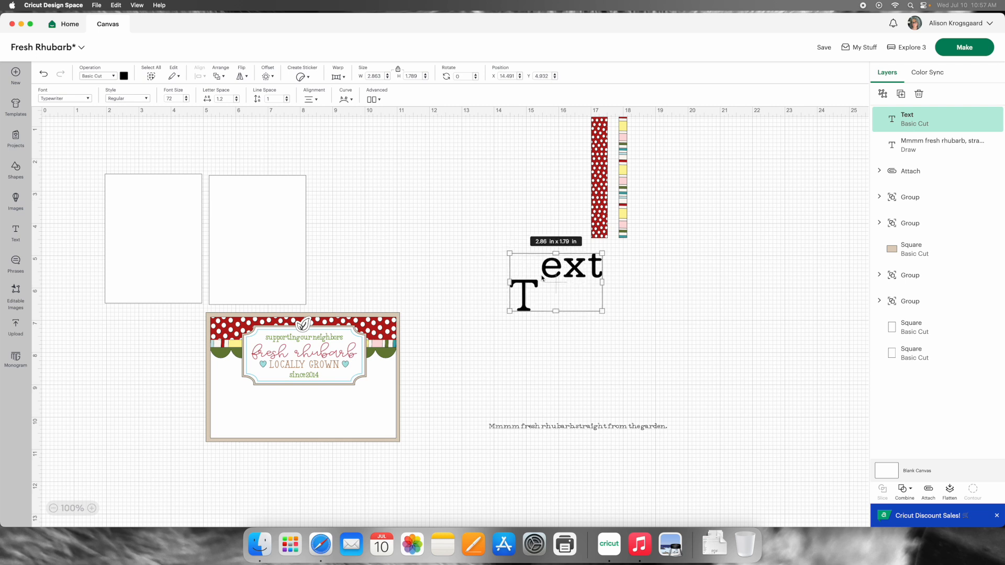
{"action": "left_click", "coordinate": [146, 100]}
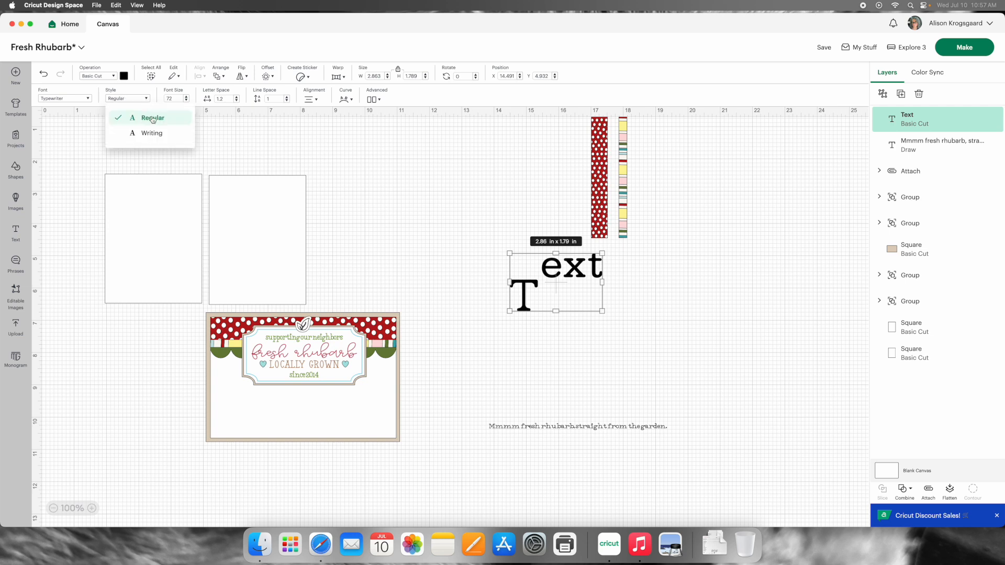
{"action": "left_click", "coordinate": [152, 133]}
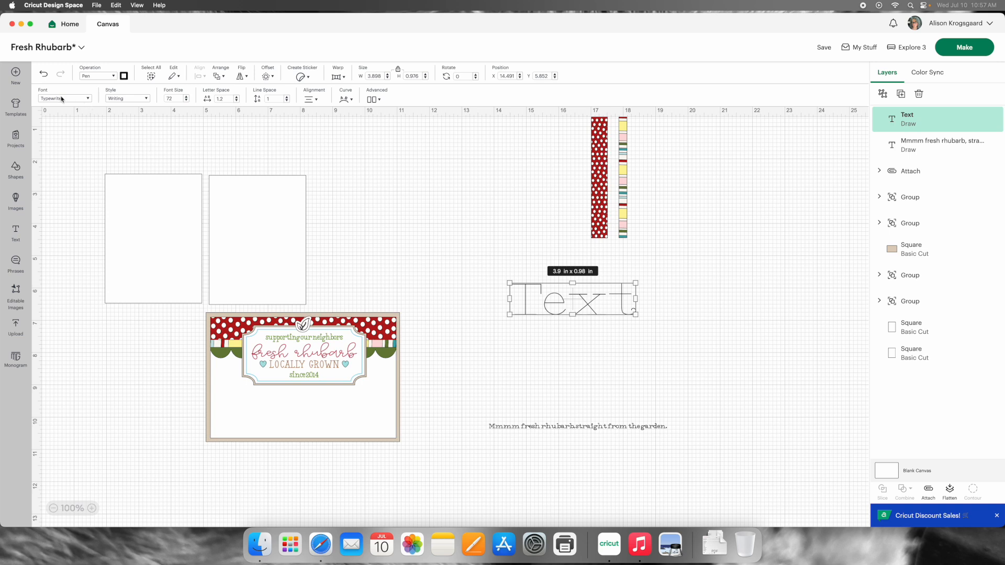
{"action": "left_click", "coordinate": [88, 99]}
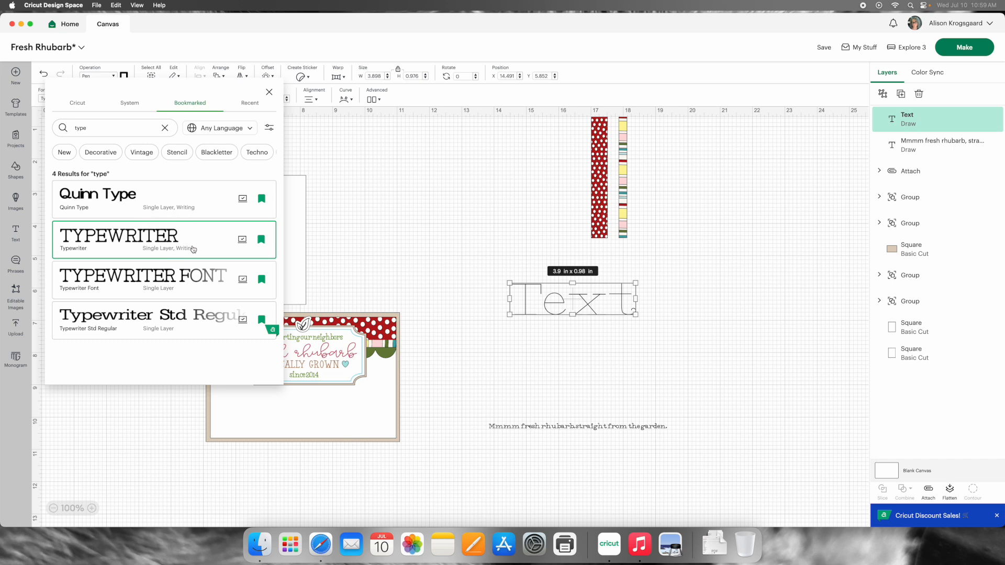
{"action": "left_click", "coordinate": [582, 426]}
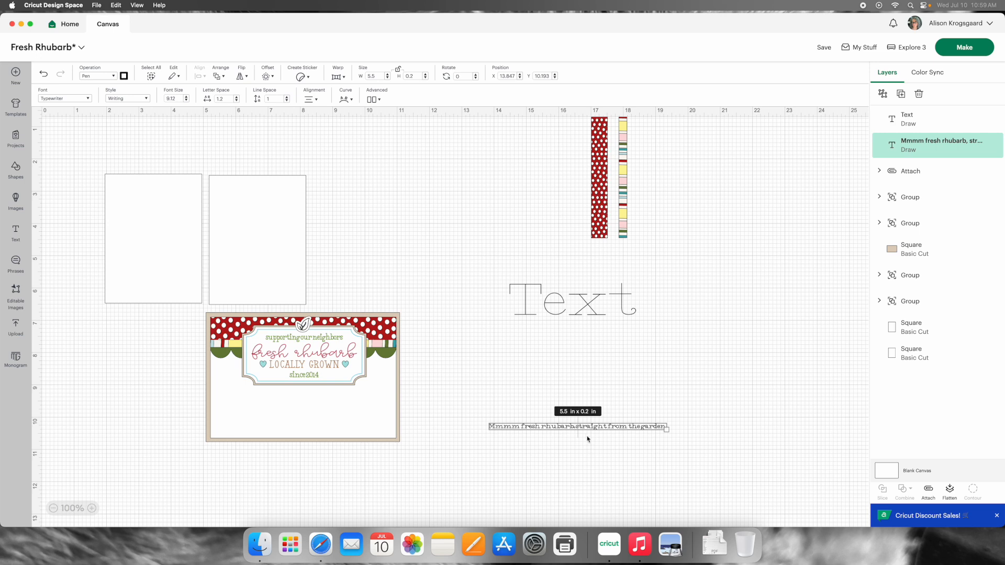
Step: Replace the new text object's placeholder with "Mmm fresh rhubarb straight fron the garden"
{"action": "double_click", "coordinate": [583, 310]}
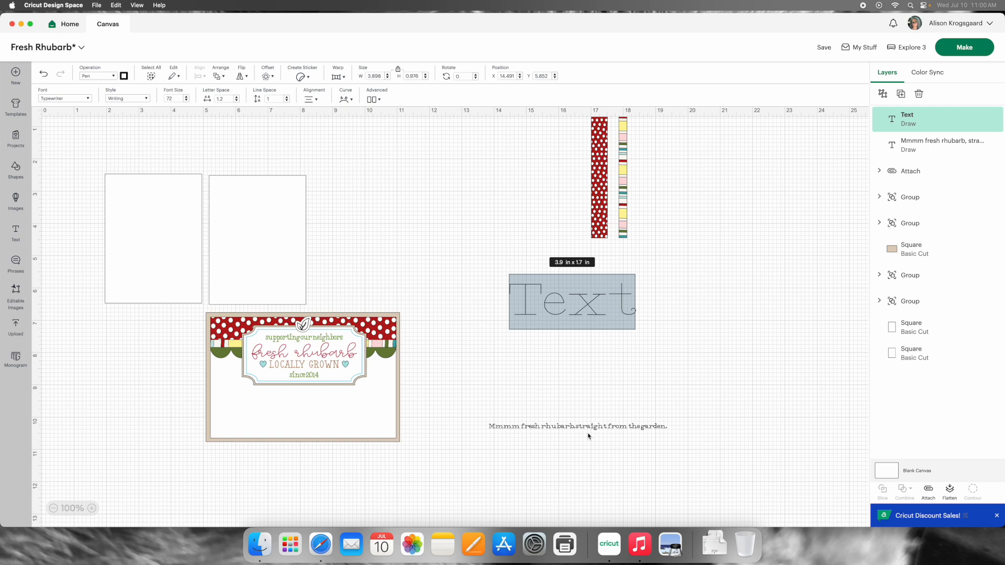
{"action": "scroll", "coordinate": [588, 436], "scroll_direction": "right", "scroll_amount": 1}
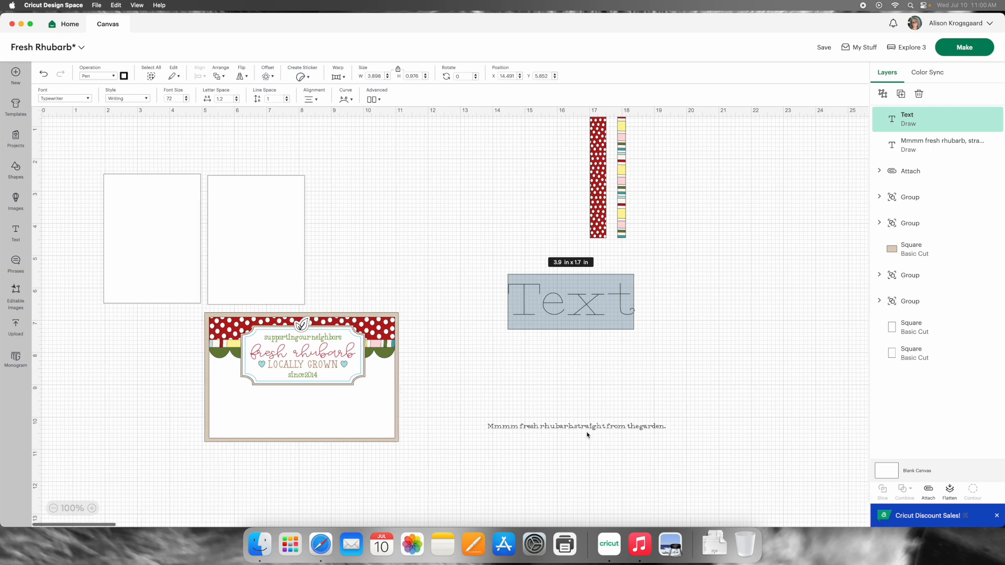
{"action": "left_click", "coordinate": [589, 301]}
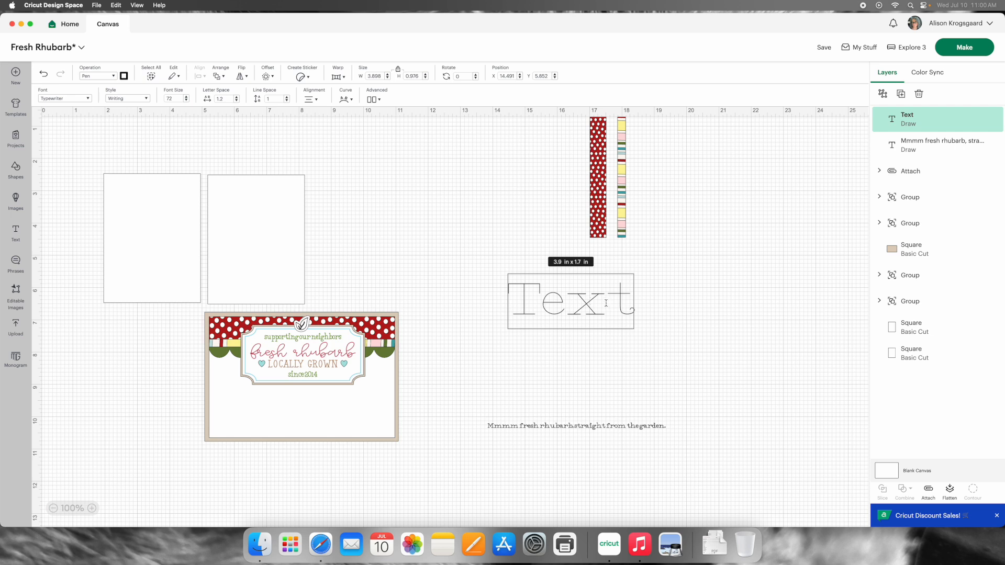
{"action": "left_click_drag", "start_coordinate": [519, 299], "coordinate": [627, 297]}
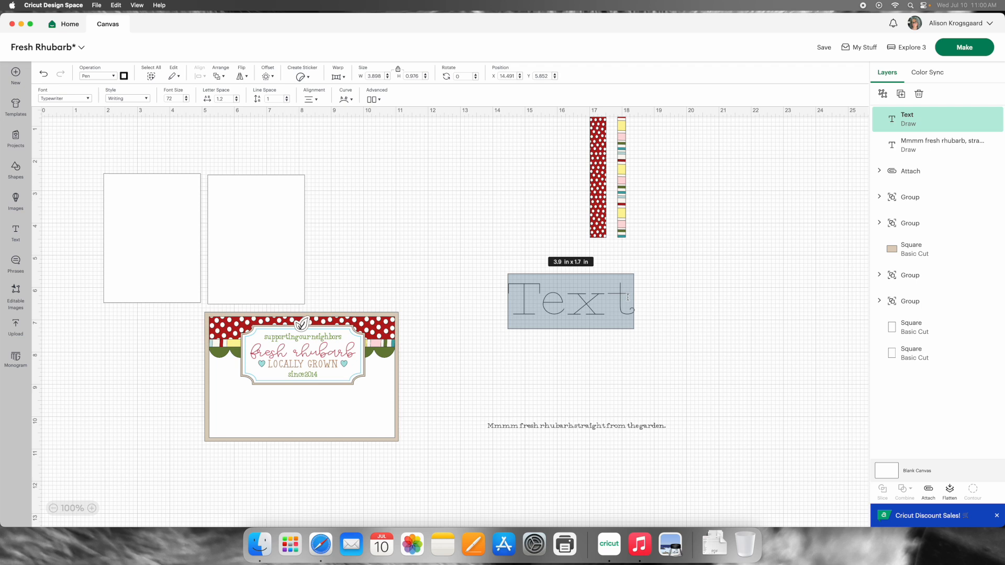
{"action": "type", "text": "Mmm fresh r"}
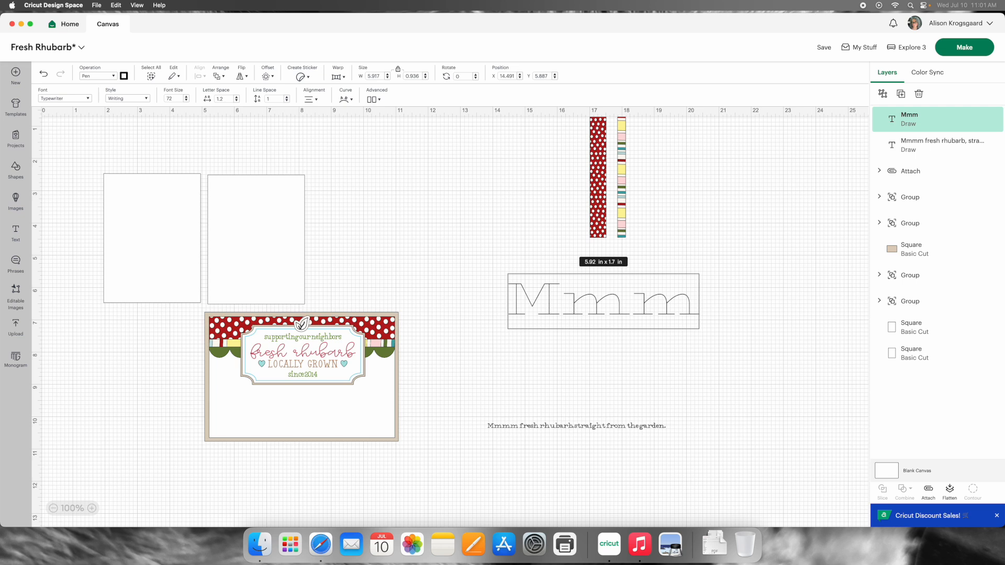
{"action": "type", "text": "h"}
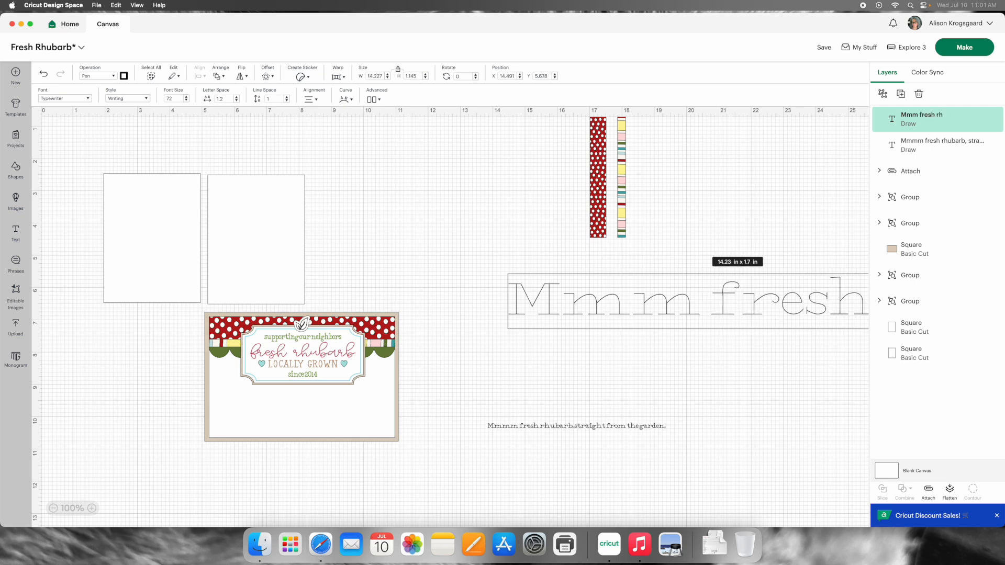
{"action": "type", "text": "ubar"}
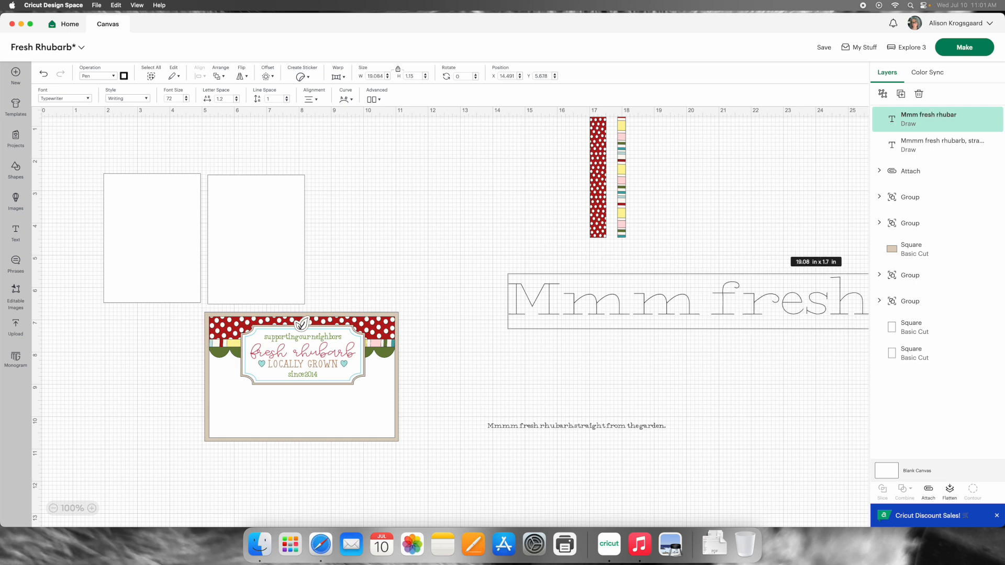
{"action": "type", "text": "b star"}
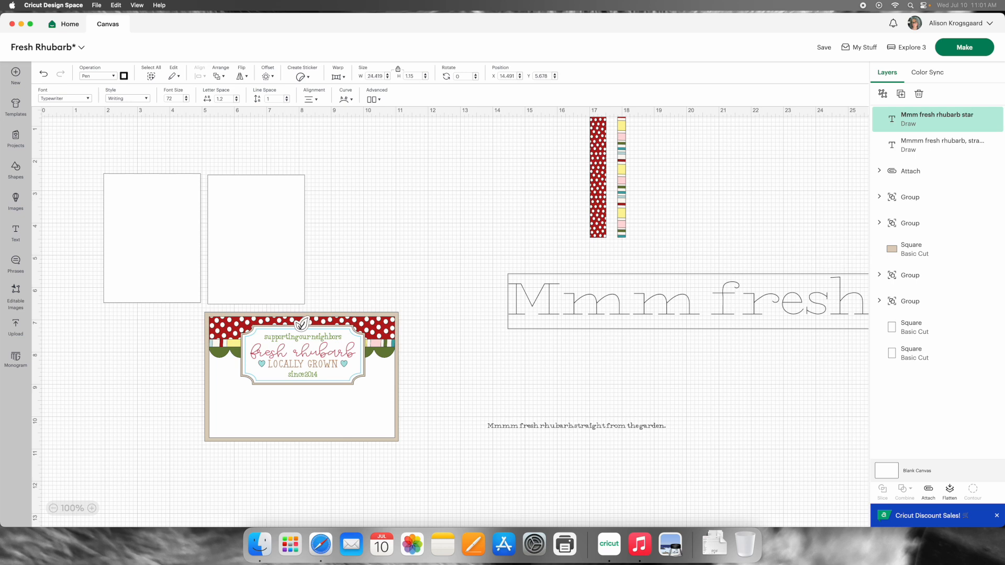
{"action": "type", "text": "ight"}
{"action": "left_click", "coordinate": [664, 358]}
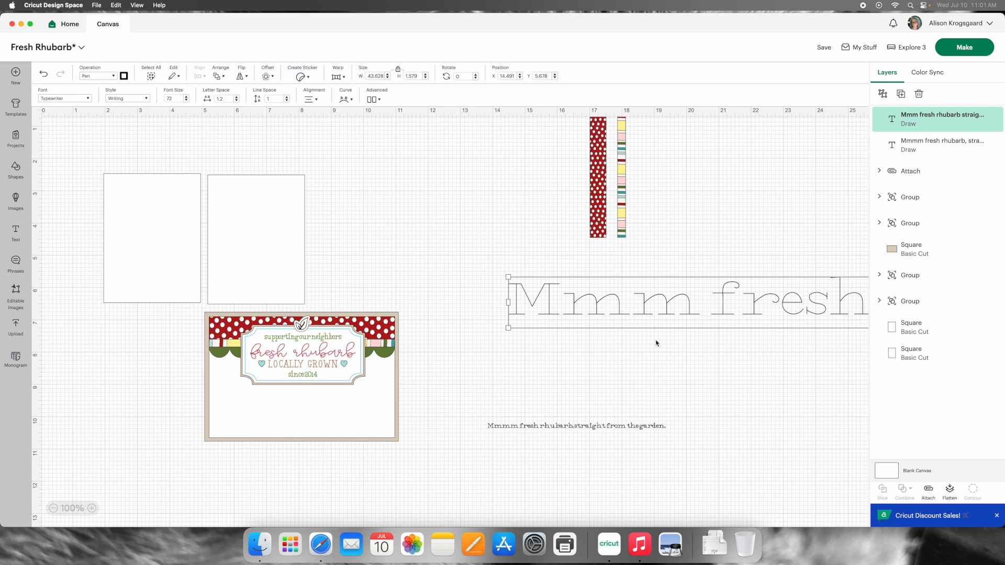
Step: Move the new sentence across to start above the card, and correct its misspelled word "fron" to "from"
{"action": "left_click_drag", "start_coordinate": [737, 309], "coordinate": [434, 298]}
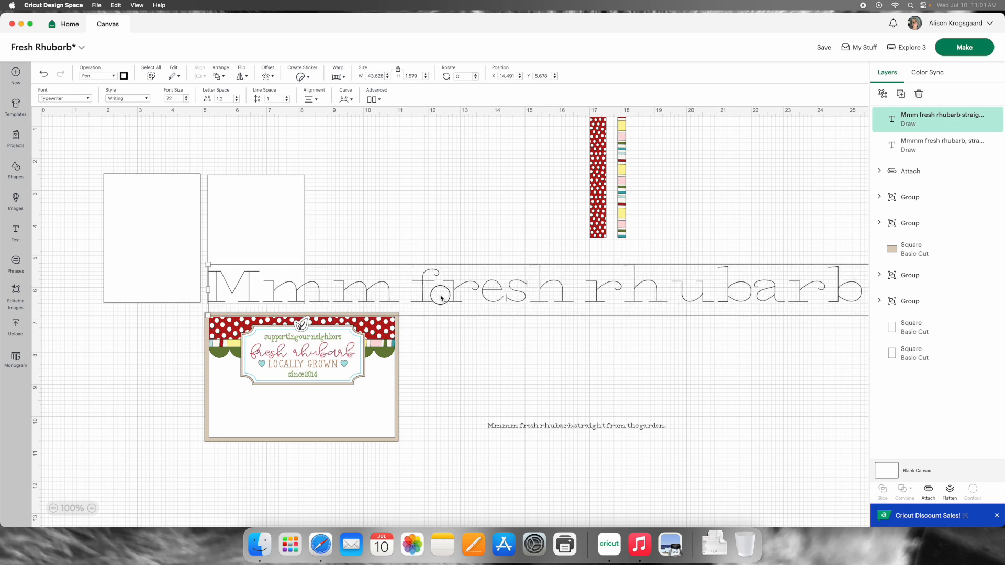
{"action": "left_click", "coordinate": [52, 509]}
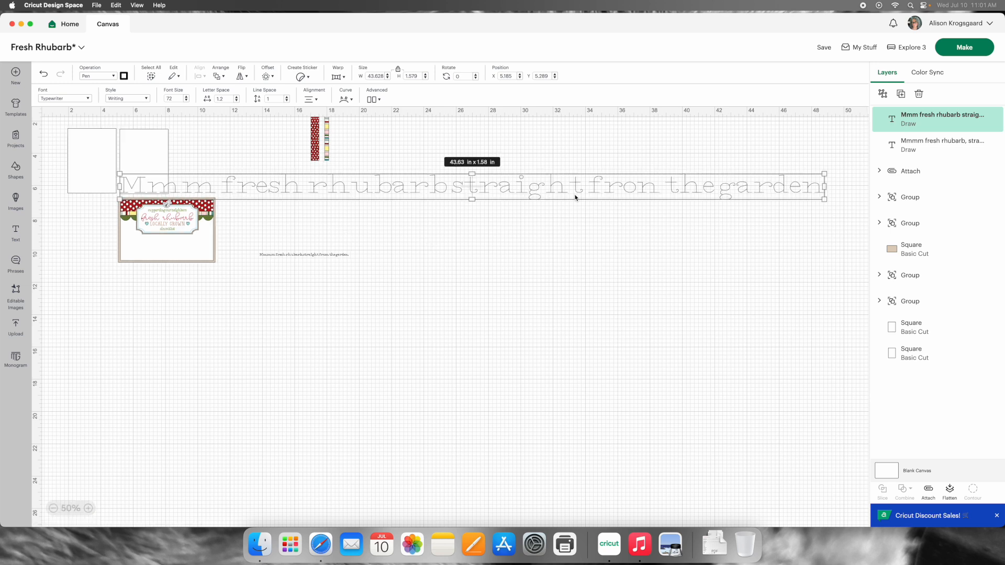
{"action": "double_click", "coordinate": [646, 189]}
{"action": "left_click", "coordinate": [657, 189]}
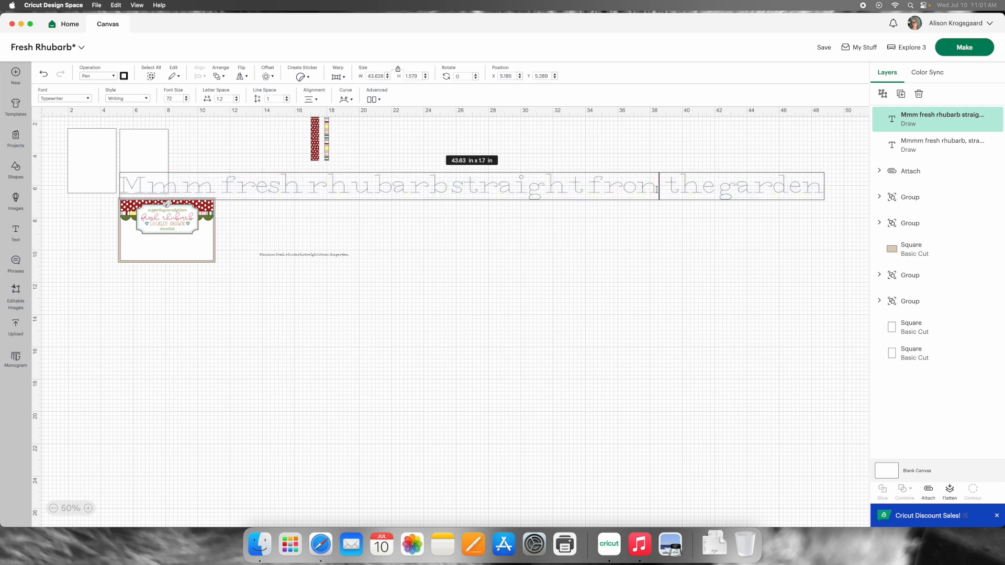
{"action": "key", "text": "BackSpace"}
{"action": "type", "text": "m"}
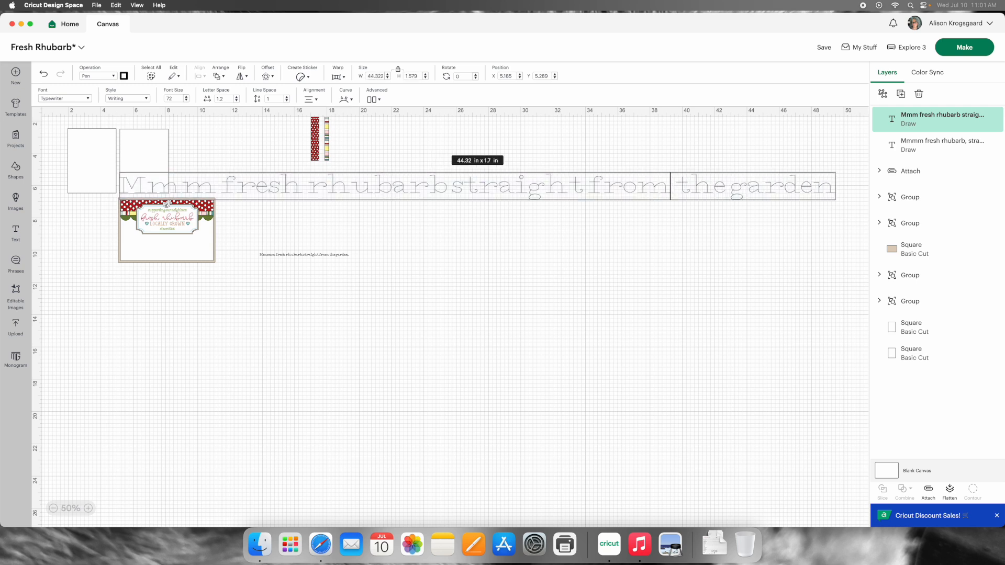
{"action": "left_click", "coordinate": [504, 220]}
{"action": "left_click", "coordinate": [497, 192]}
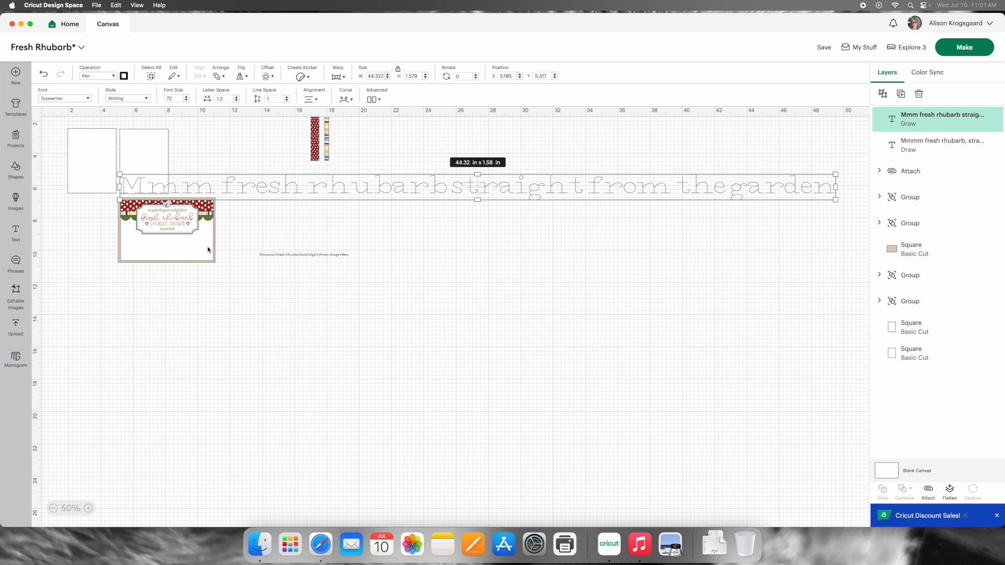
Step: Scale the new sentence down to about 21.54 in wide and place it in the empty area beside the card
{"action": "scroll", "coordinate": [208, 250], "scroll_direction": "left", "scroll_amount": 1}
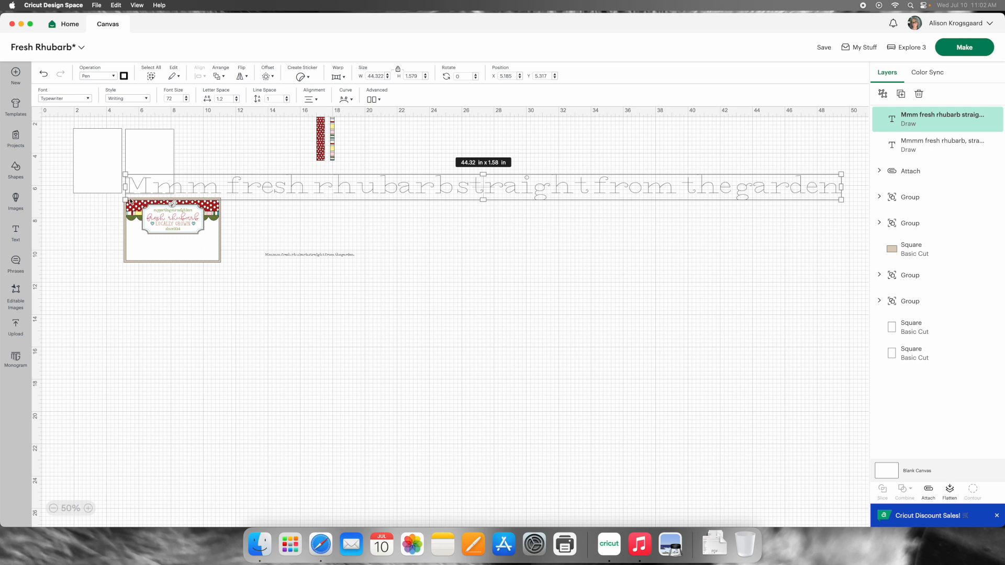
{"action": "left_click_drag", "start_coordinate": [125, 199], "coordinate": [495, 180]}
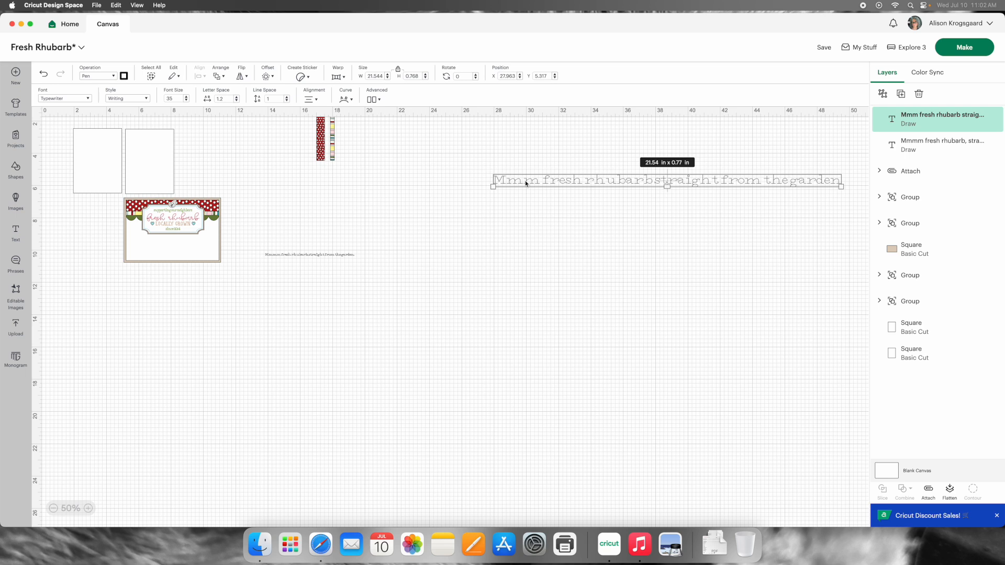
{"action": "left_click_drag", "start_coordinate": [590, 182], "coordinate": [392, 207]}
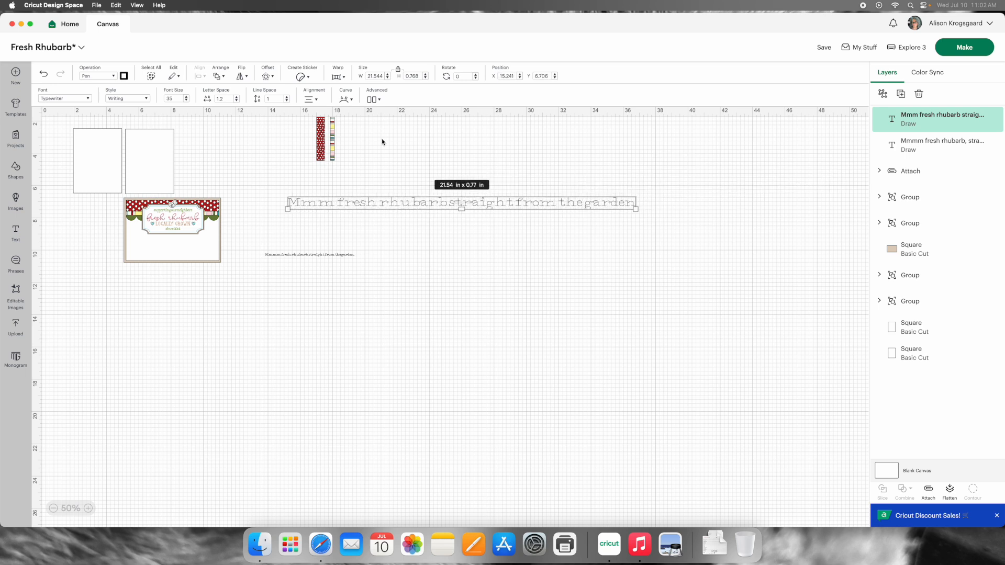
Step: Unlock the new sentence's proportions and set its size to 5.5 in wide by 0.2 in high
{"action": "left_click", "coordinate": [398, 72]}
{"action": "left_click", "coordinate": [385, 77]}
{"action": "type", "text": "5.5"}
{"action": "key", "text": "Tab"}
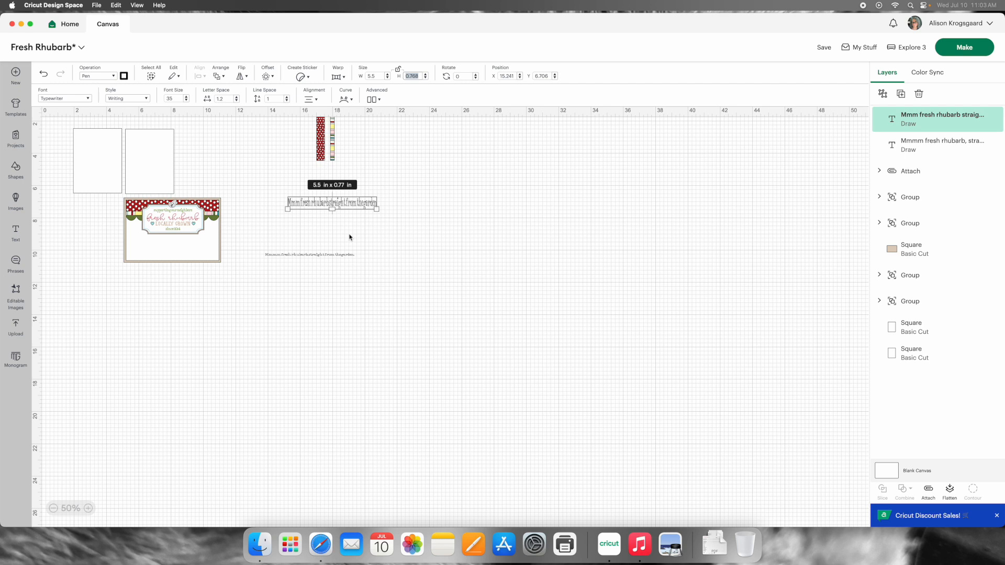
{"action": "type", "text": "0.2"}
{"action": "key", "text": "Return"}
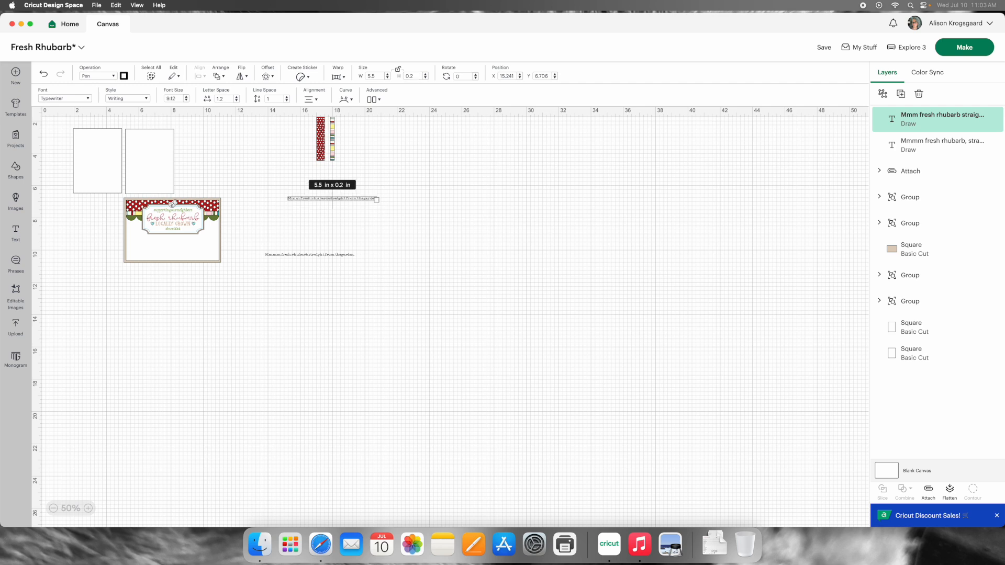
{"action": "left_click", "coordinate": [414, 232]}
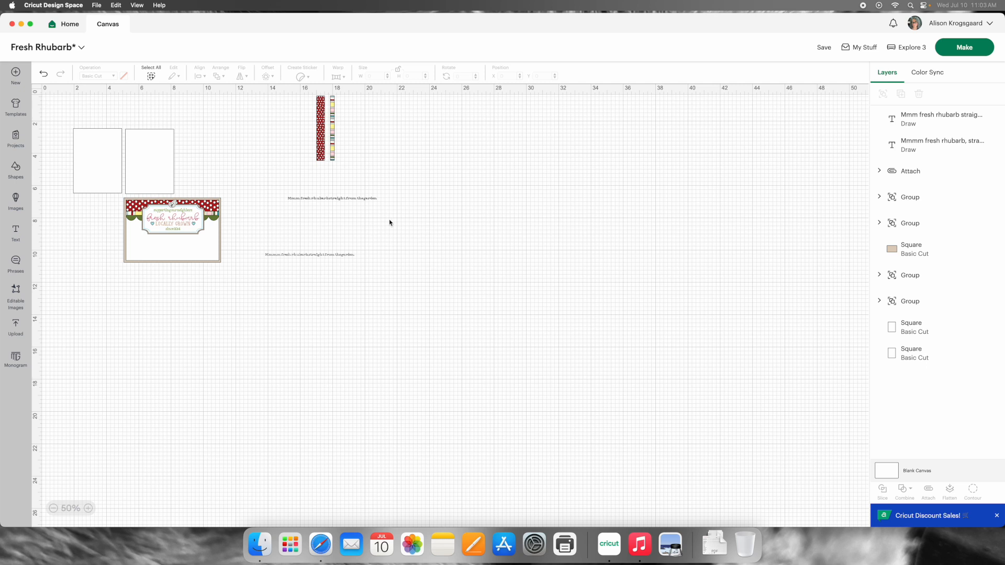
{"action": "left_click", "coordinate": [362, 201]}
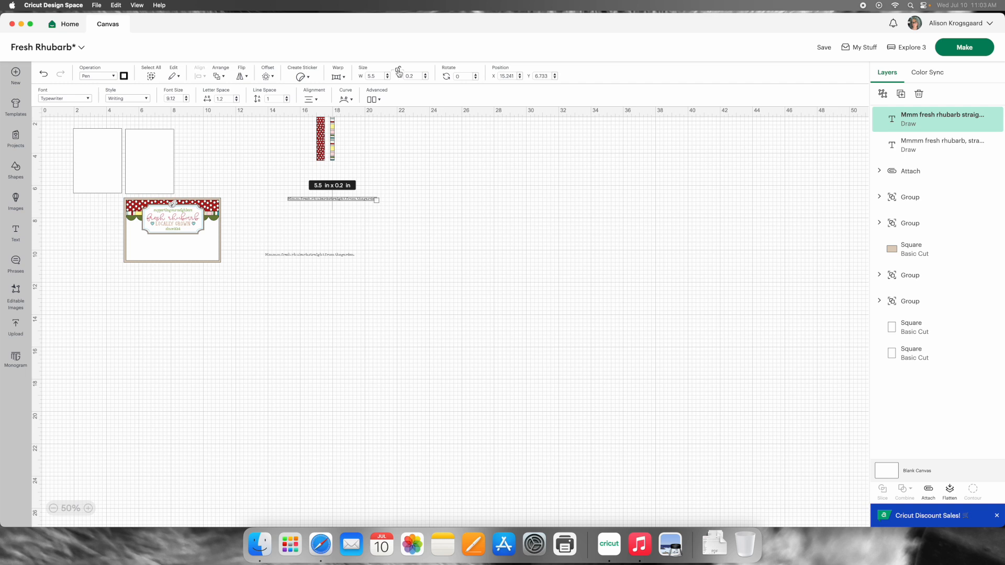
{"action": "left_click", "coordinate": [419, 219]}
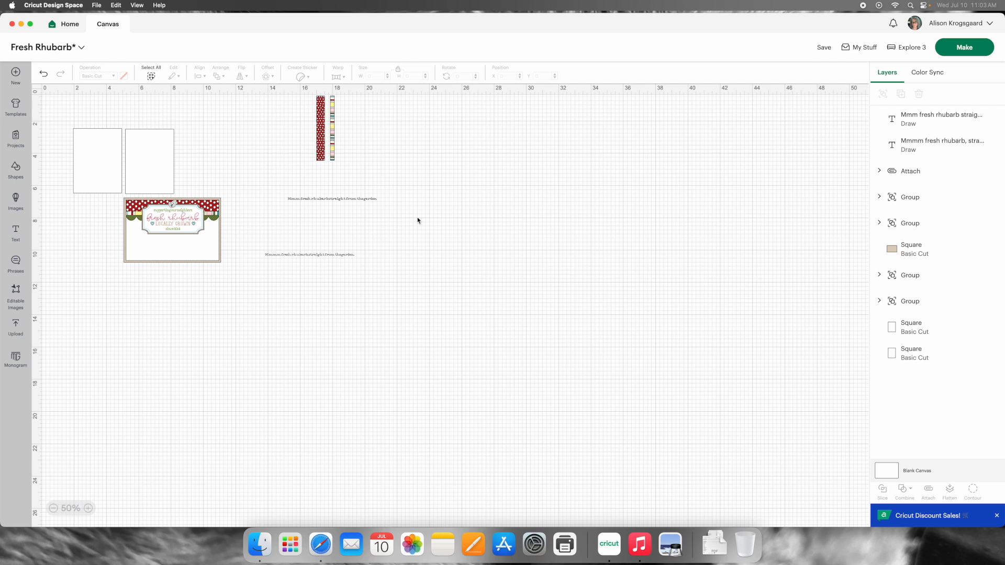
Step: Position the new sentence directly beneath the original rhubarb sentence with their starts aligned
{"action": "left_click", "coordinate": [88, 508]}
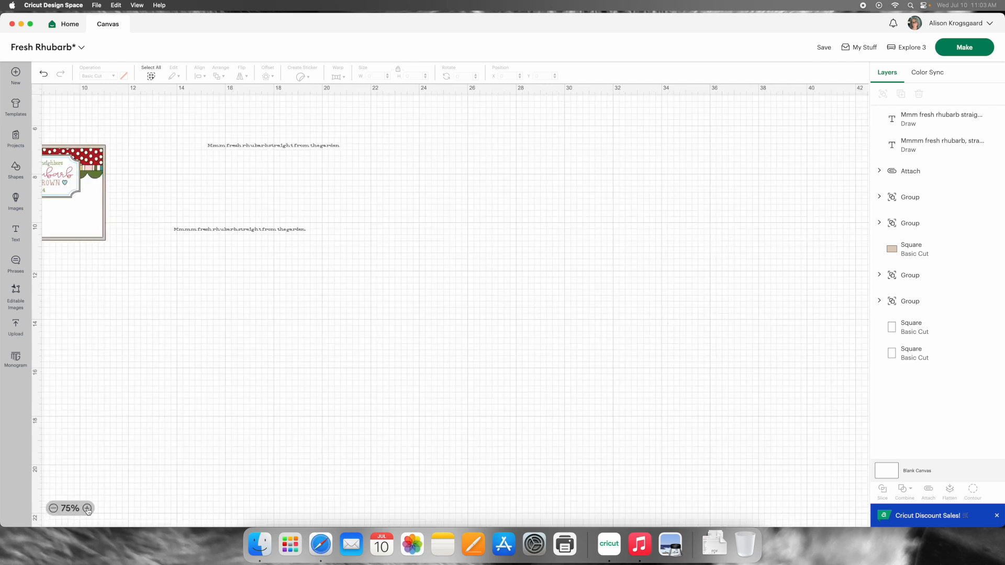
{"action": "left_click", "coordinate": [89, 508]}
{"action": "scroll", "coordinate": [139, 379], "scroll_direction": "left", "scroll_amount": 15}
{"action": "scroll", "coordinate": [139, 379], "scroll_direction": "up", "scroll_amount": 4}
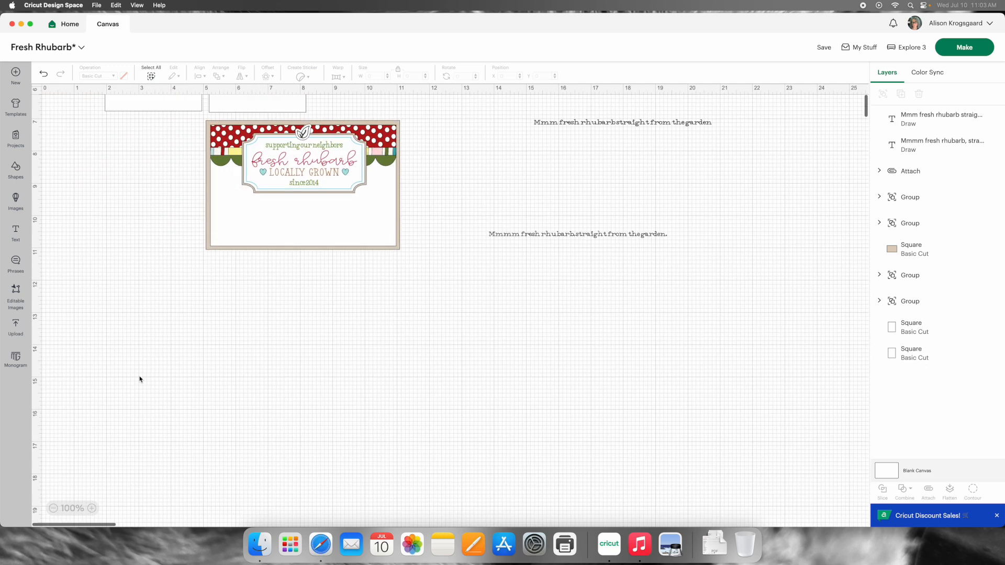
{"action": "scroll", "coordinate": [139, 379], "scroll_direction": "up", "scroll_amount": 3}
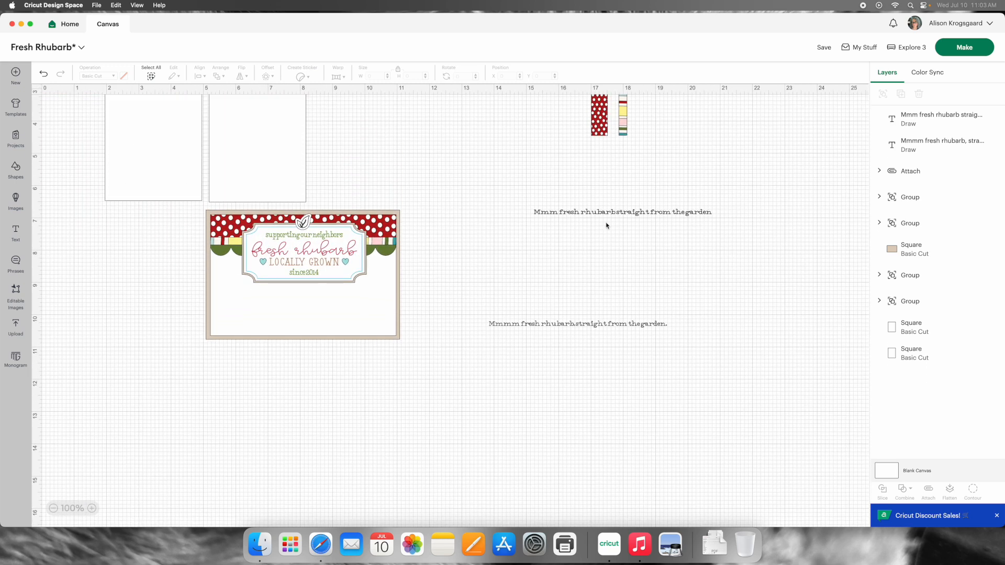
{"action": "left_click_drag", "start_coordinate": [601, 213], "coordinate": [561, 337]}
{"action": "left_click", "coordinate": [564, 367]}
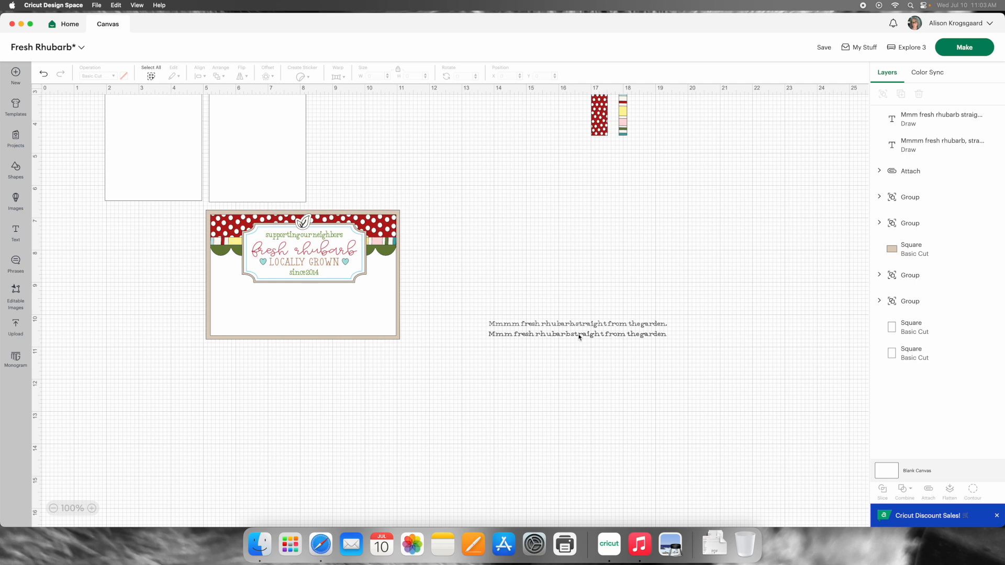
Step: Move the original "Mmmm fresh rhubarb" sentence onto the card, centred just below the decorative label
{"action": "left_click_drag", "start_coordinate": [580, 325], "coordinate": [329, 300]}
{"action": "left_click_drag", "start_coordinate": [307, 296], "coordinate": [308, 297]}
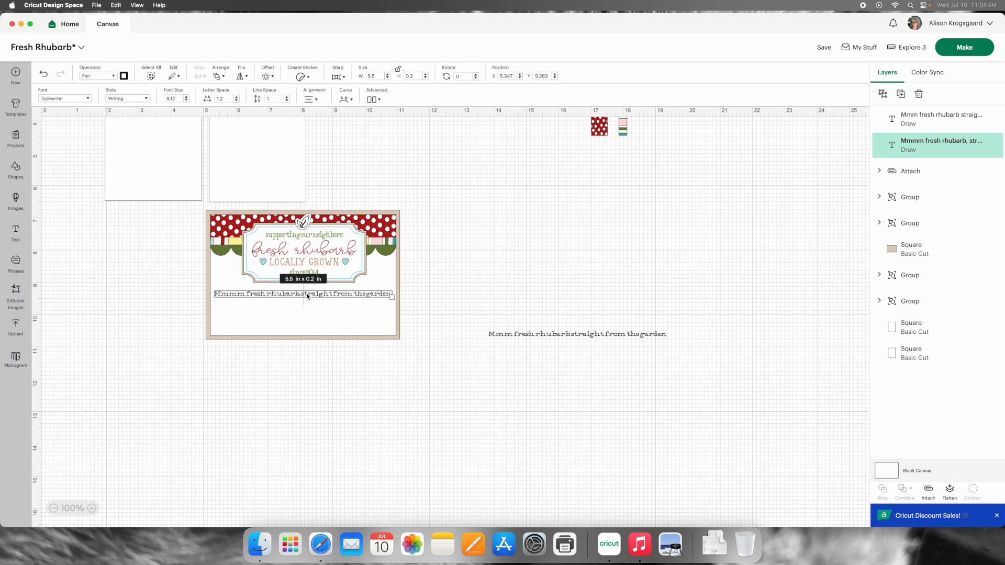
{"action": "left_click", "coordinate": [621, 300]}
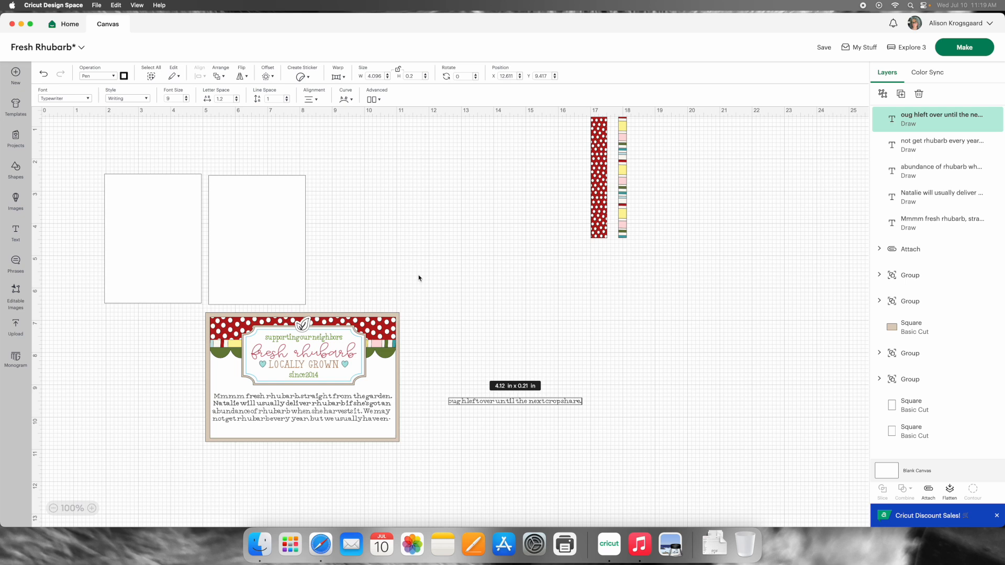
Step: Set the width of the last journaling line, ending in "until the next crop share", to 4 in
{"action": "left_click", "coordinate": [366, 76]}
{"action": "type", "text": "4"}
{"action": "key", "text": "Tab"}
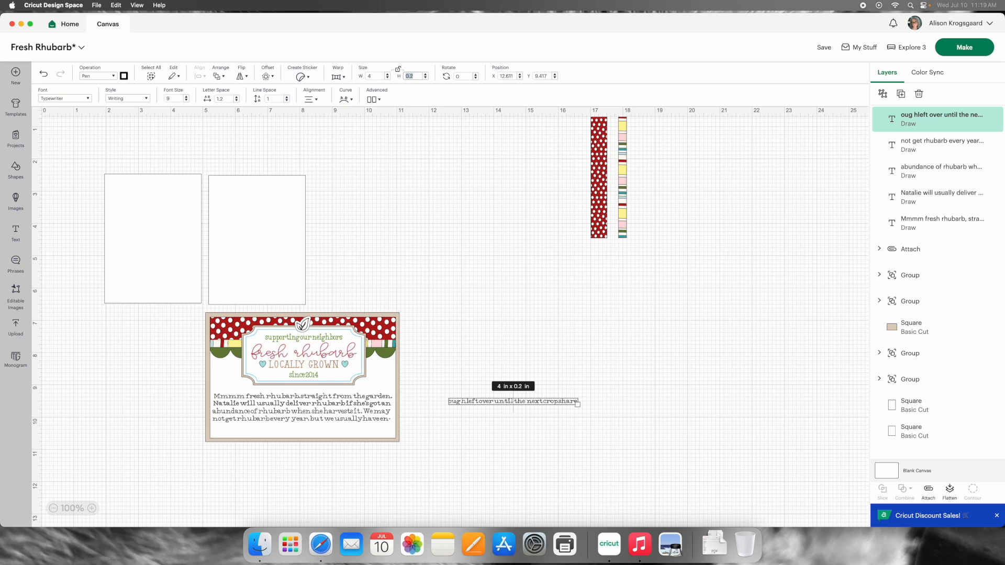
Step: Move the line ending in "until the next crop share" onto the card, centred beneath the other journaling lines
{"action": "key", "text": "Return"}
{"action": "left_click", "coordinate": [464, 206]}
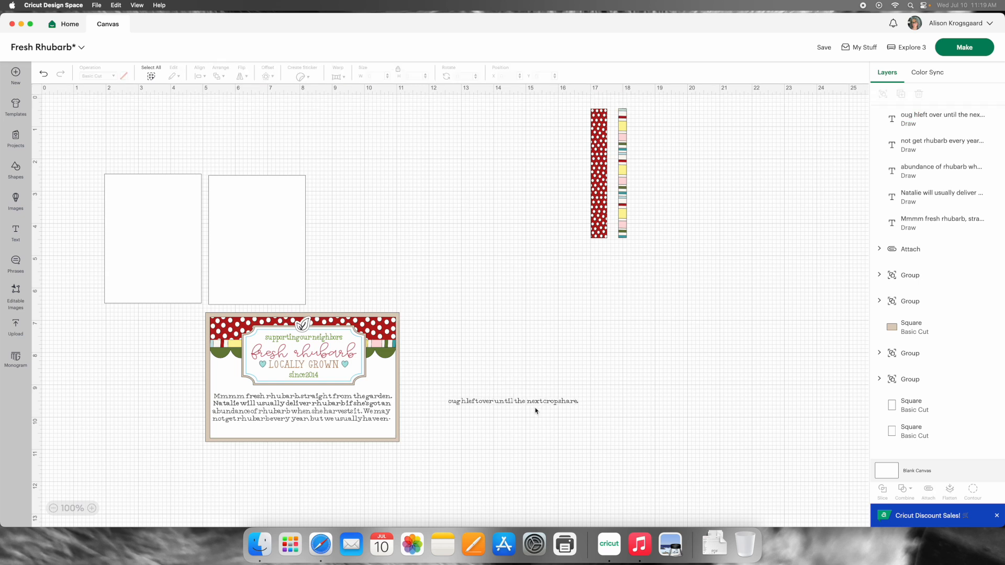
{"action": "left_click_drag", "start_coordinate": [531, 404], "coordinate": [318, 430]}
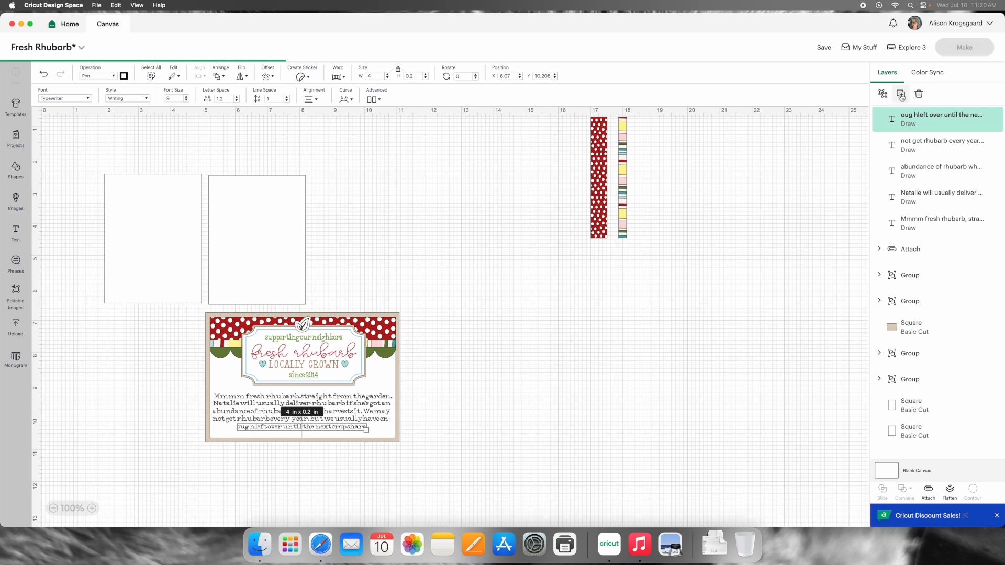
Step: Duplicate the last journaling line, move the copy to the empty canvas beside the card and change its text to "We sure love our rhubarb!"
{"action": "left_click", "coordinate": [901, 96]}
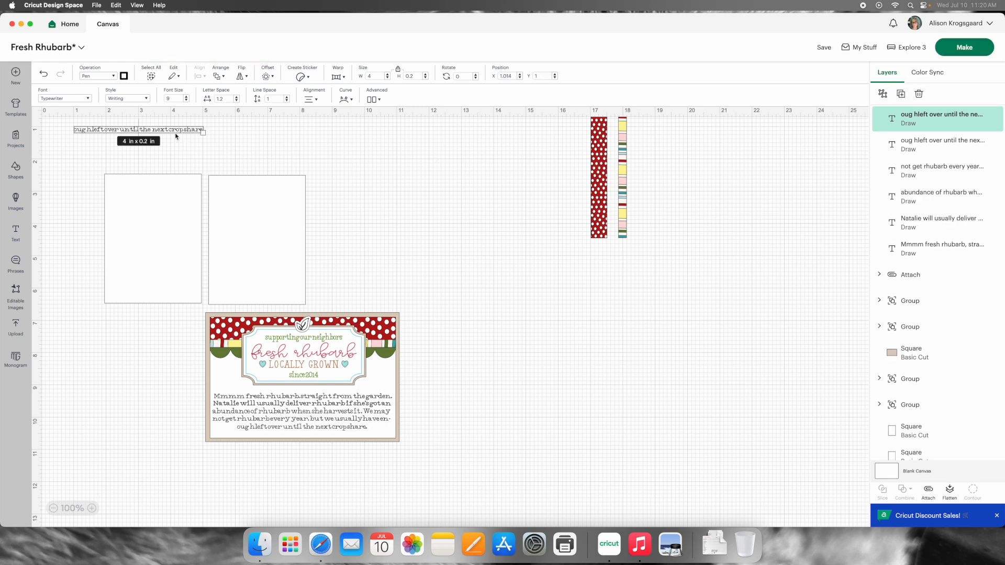
{"action": "left_click_drag", "start_coordinate": [174, 131], "coordinate": [569, 328]}
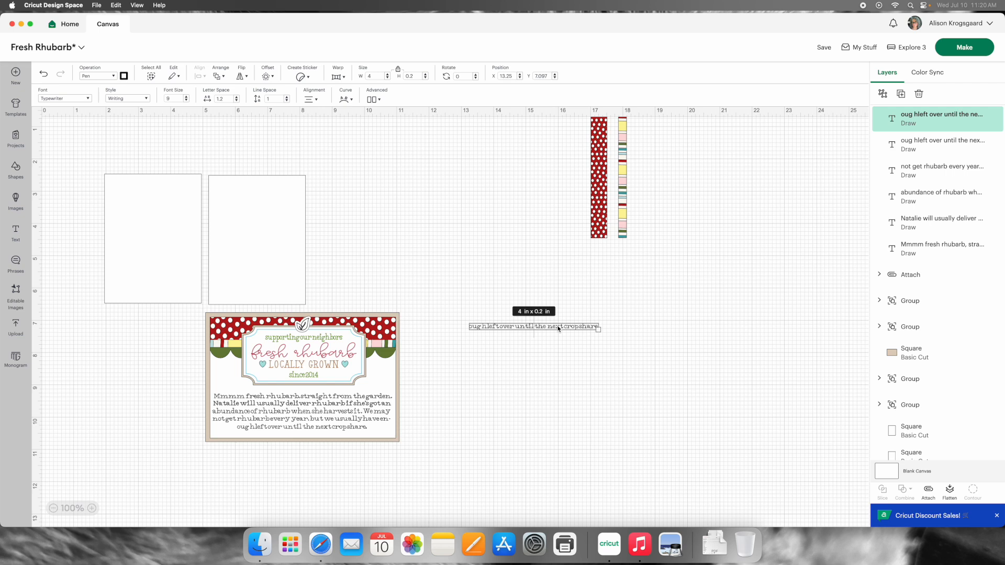
{"action": "double_click", "coordinate": [558, 327]}
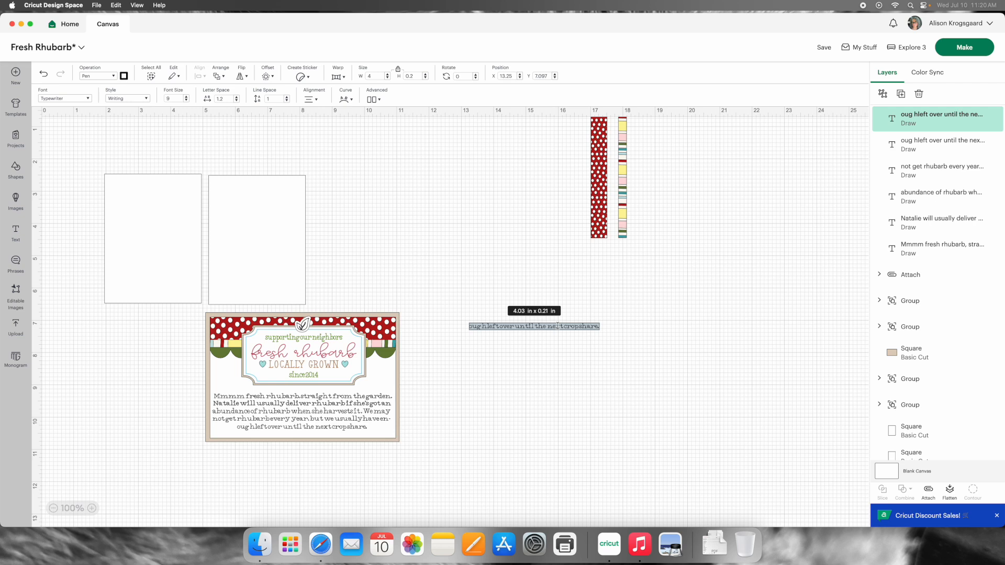
{"action": "type", "text": "We sure love"}
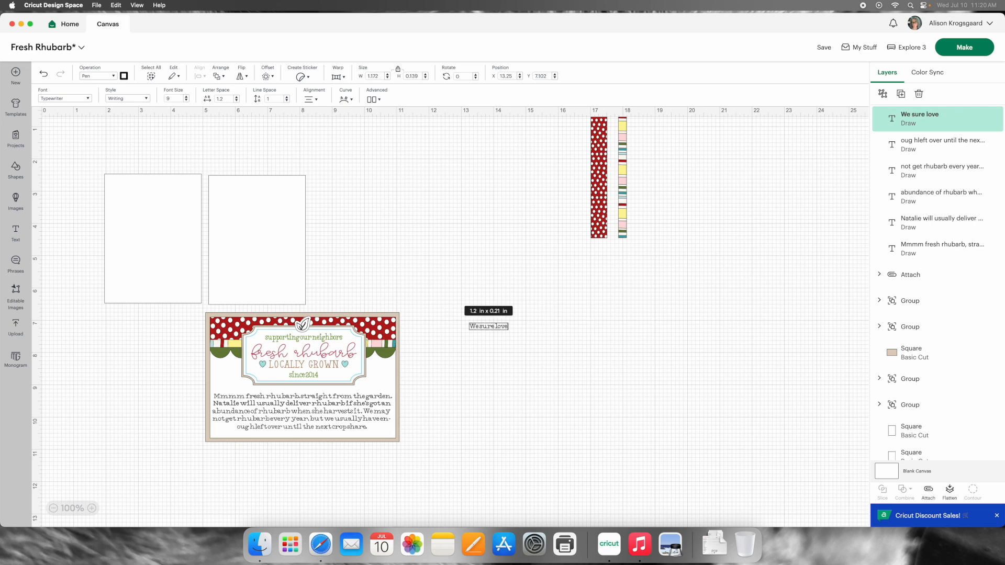
{"action": "type", "text": " our rhub"}
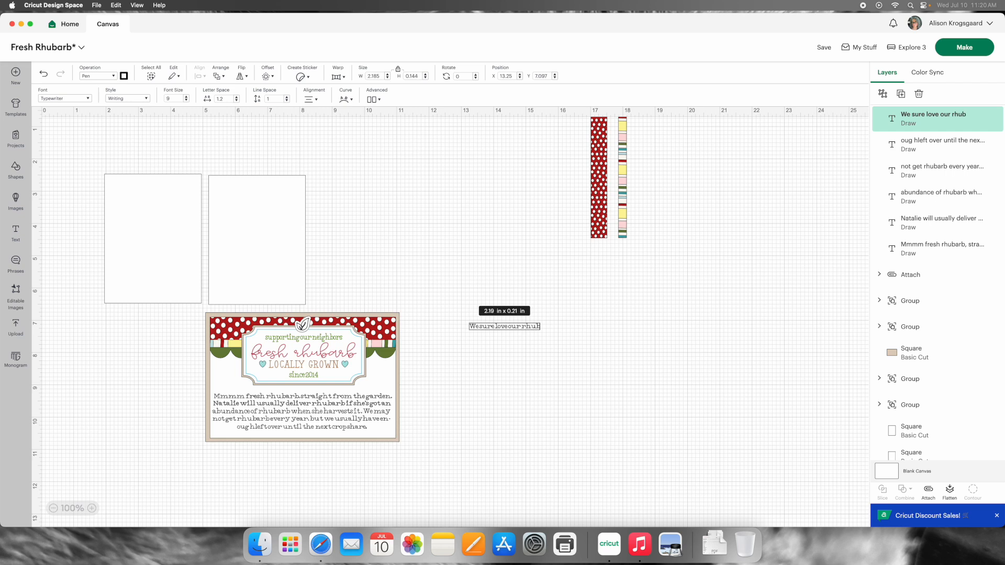
{"action": "type", "text": "arb!"}
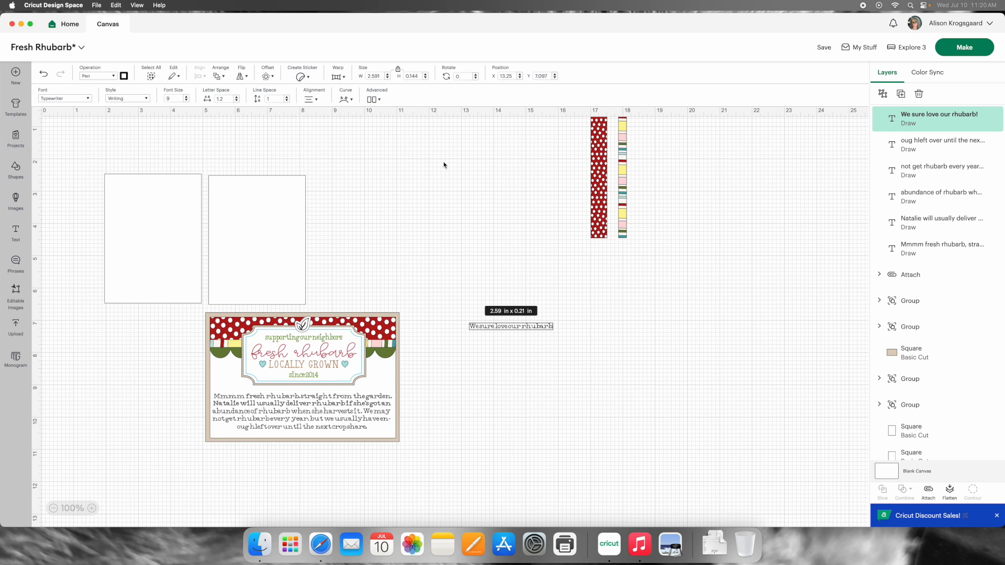
Step: Unlock the proportions of the "We sure love our rhubarb!" line and set its size to 2.5 in wide by 0.15 in high
{"action": "left_click", "coordinate": [397, 73]}
{"action": "left_click", "coordinate": [501, 239]}
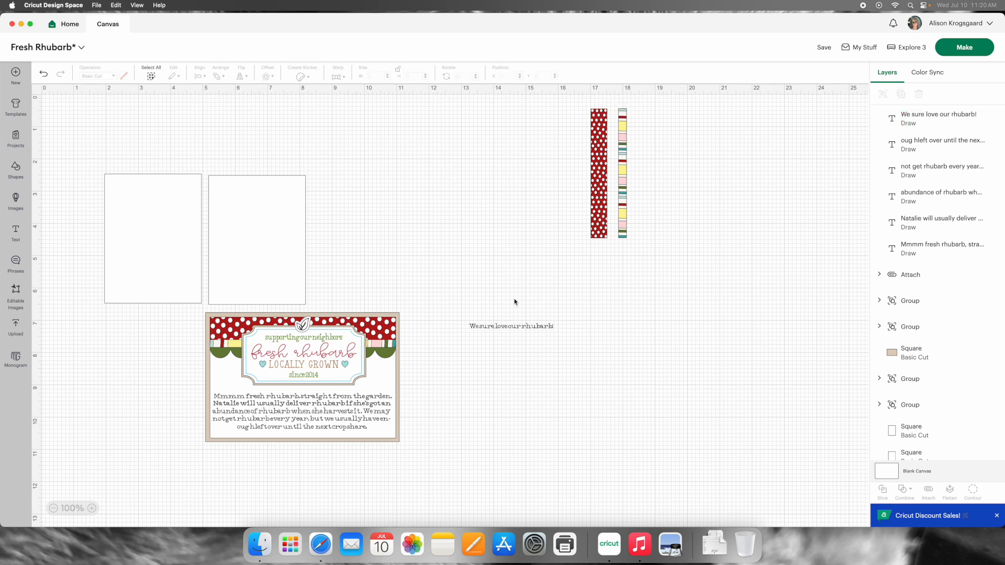
{"action": "left_click", "coordinate": [514, 328]}
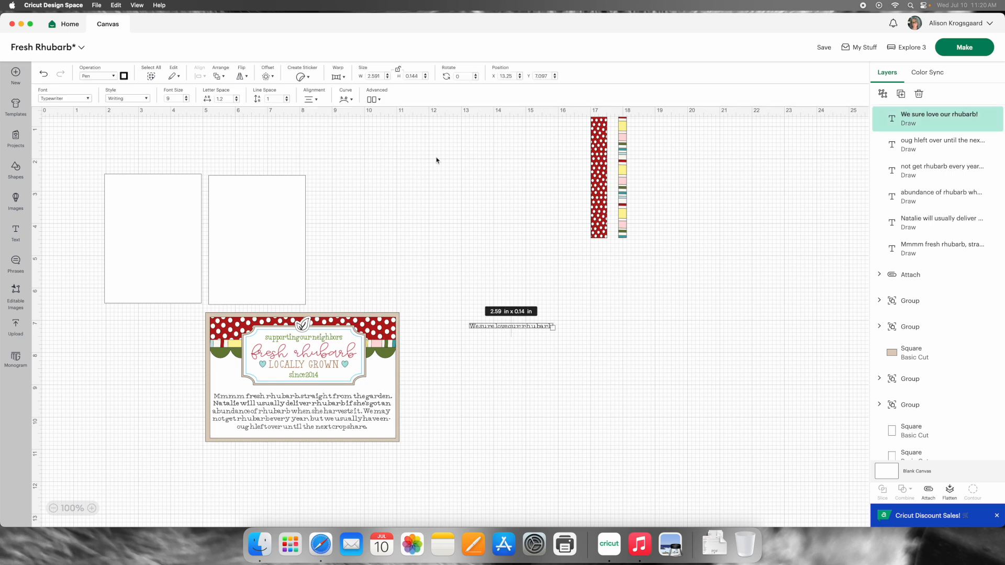
{"action": "left_click", "coordinate": [372, 76]}
{"action": "left_click_drag", "start_coordinate": [373, 76], "coordinate": [362, 79]}
{"action": "type", "text": "2"}
{"action": "key", "text": "Tab"}
{"action": "type", "text": "0"}
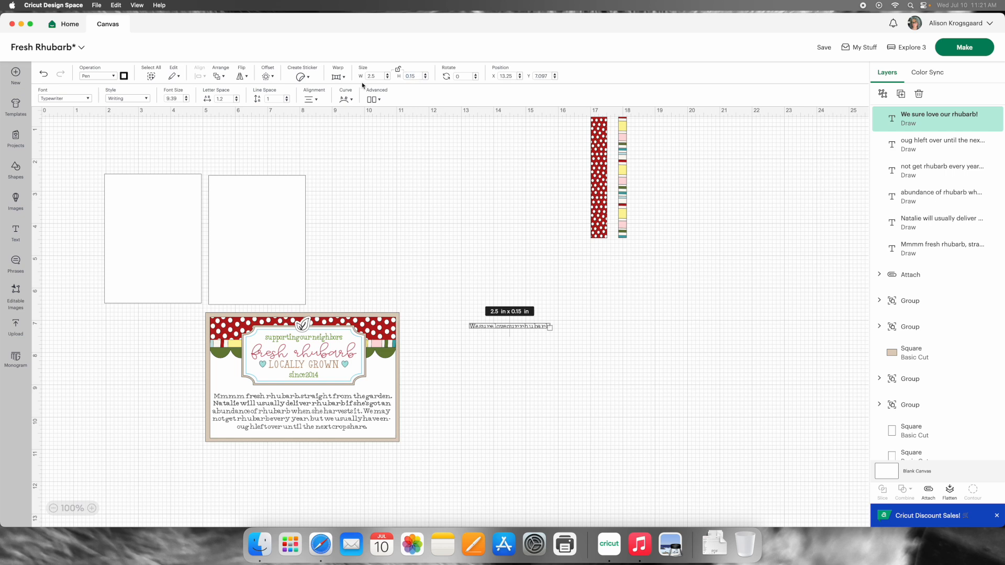
Step: Move the "We sure love our rhubarb!" line onto the card, centred beneath the other journaling lines
{"action": "left_click", "coordinate": [473, 212]}
{"action": "left_click_drag", "start_coordinate": [529, 328], "coordinate": [319, 437]}
{"action": "left_click", "coordinate": [500, 434]}
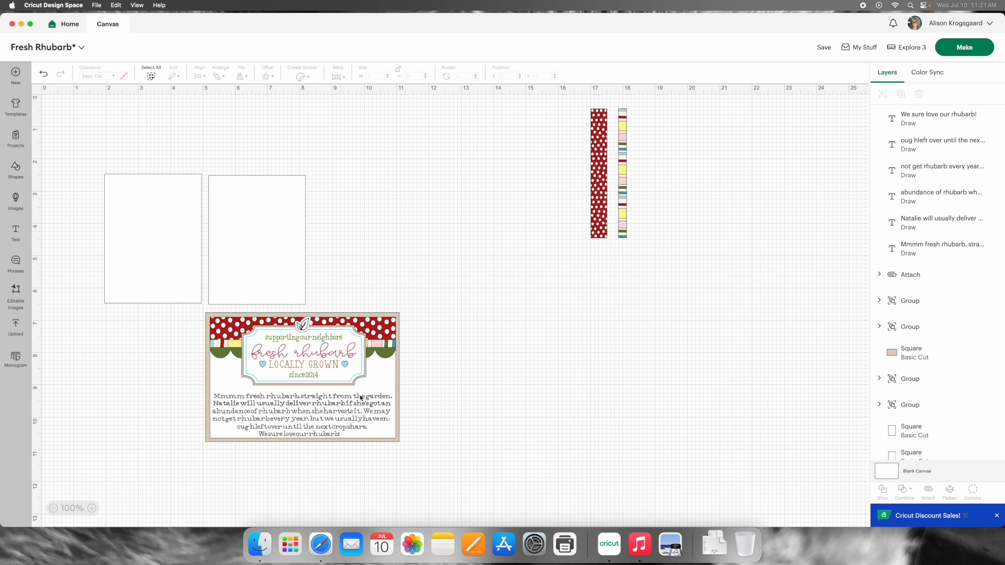
Step: Move all six journaling lines one by one off the card onto the empty canvas, keeping their stacked order
{"action": "left_click_drag", "start_coordinate": [366, 398], "coordinate": [722, 343]}
{"action": "left_click_drag", "start_coordinate": [368, 403], "coordinate": [721, 350]}
{"action": "left_click_drag", "start_coordinate": [321, 411], "coordinate": [678, 361]}
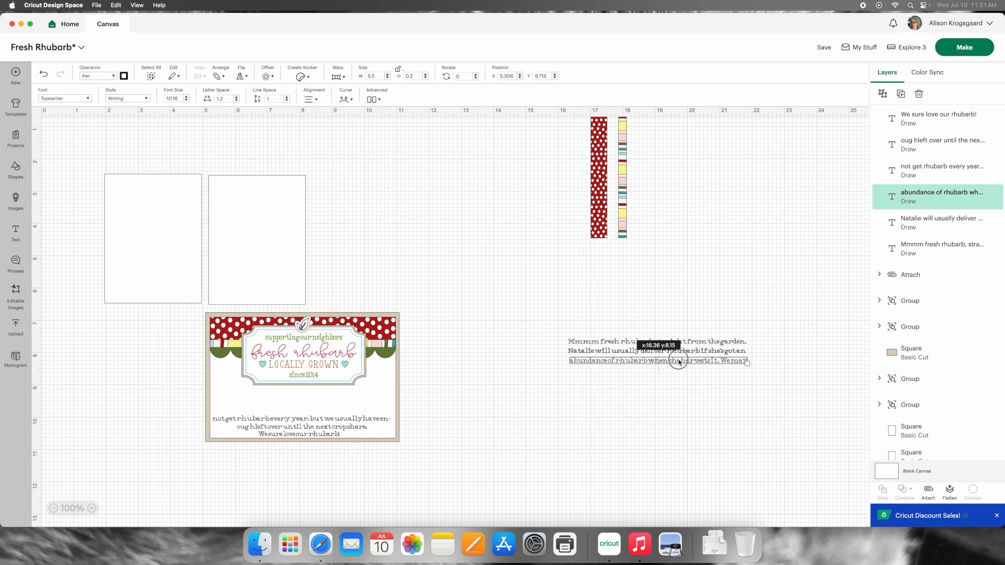
{"action": "left_click_drag", "start_coordinate": [321, 419], "coordinate": [677, 370]}
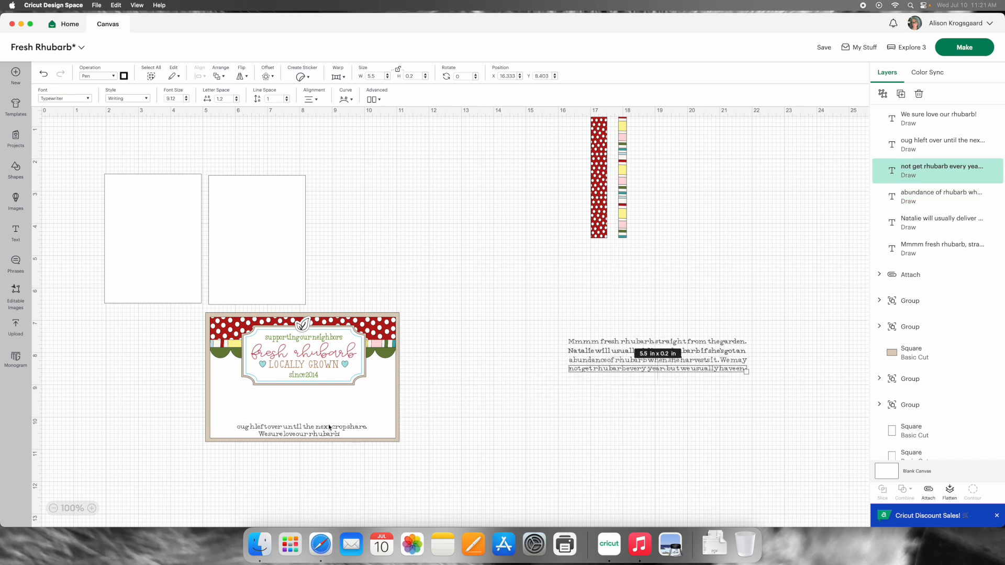
{"action": "left_click_drag", "start_coordinate": [330, 427], "coordinate": [680, 378]}
{"action": "left_click_drag", "start_coordinate": [295, 436], "coordinate": [655, 387]}
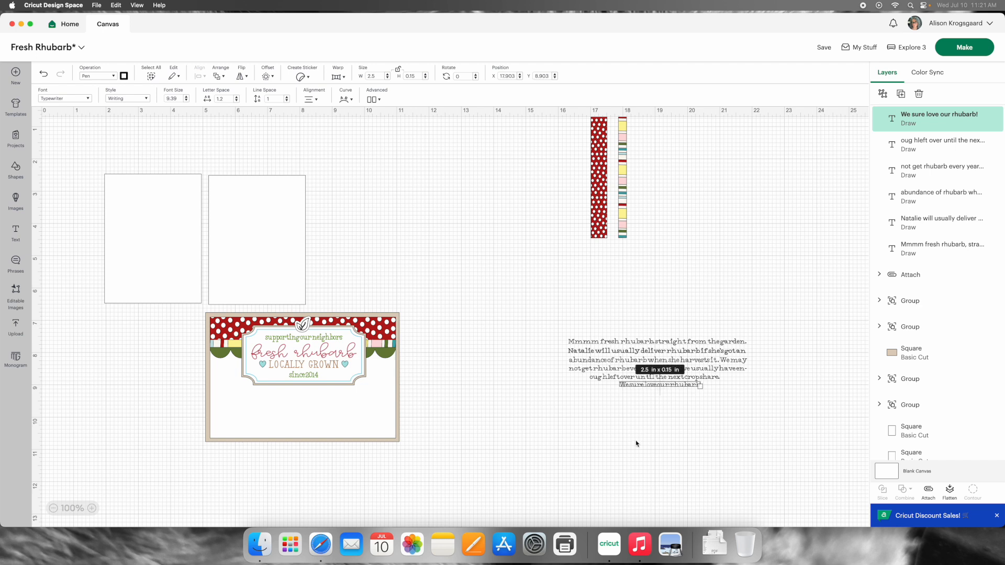
{"action": "left_click", "coordinate": [644, 419]}
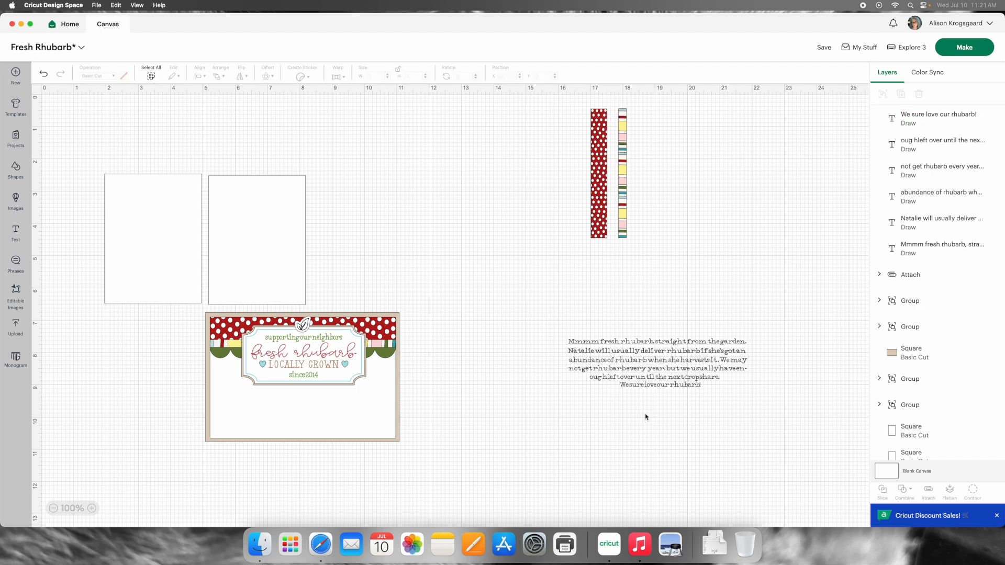
Step: Select the six journaling lines together and distribute them horizontally and vertically
{"action": "left_click", "coordinate": [564, 313]}
{"action": "left_click_drag", "start_coordinate": [565, 313], "coordinate": [757, 420]}
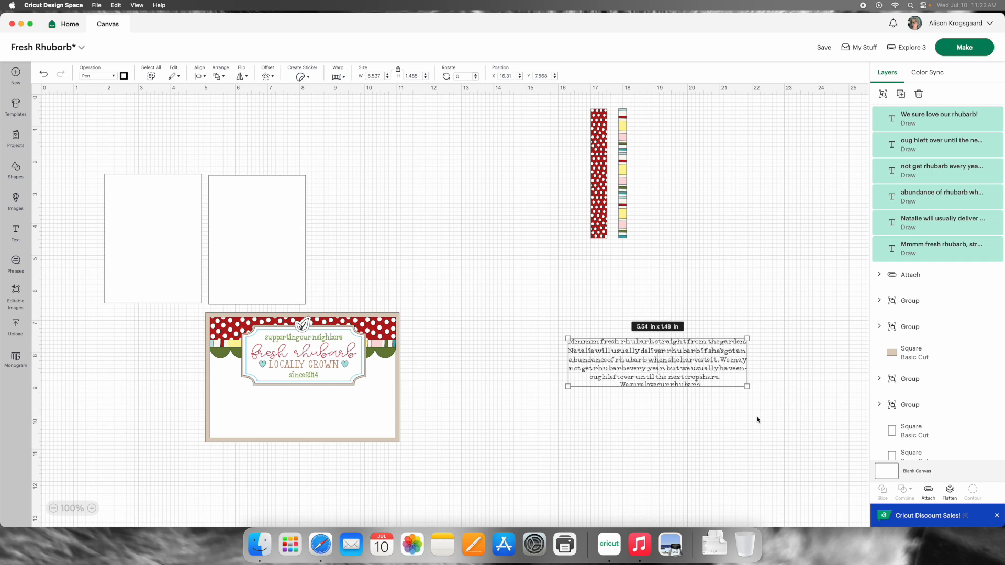
{"action": "left_click", "coordinate": [205, 77]}
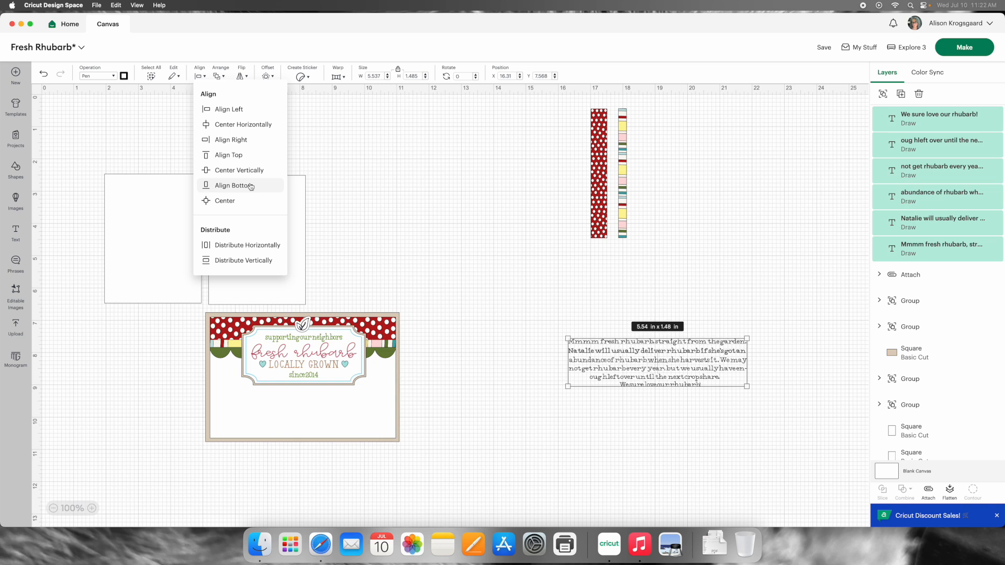
{"action": "left_click", "coordinate": [246, 249]}
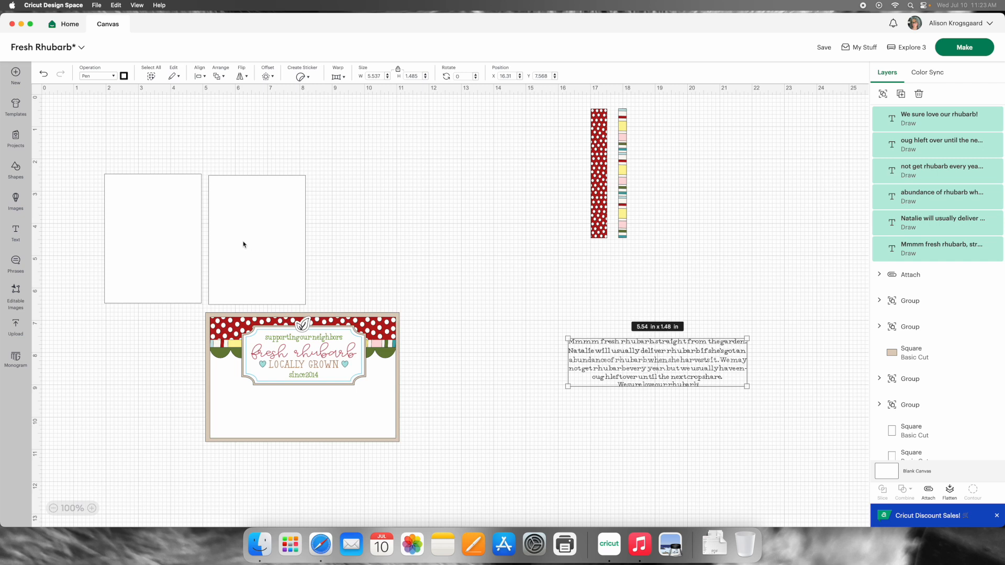
{"action": "left_click", "coordinate": [204, 78]}
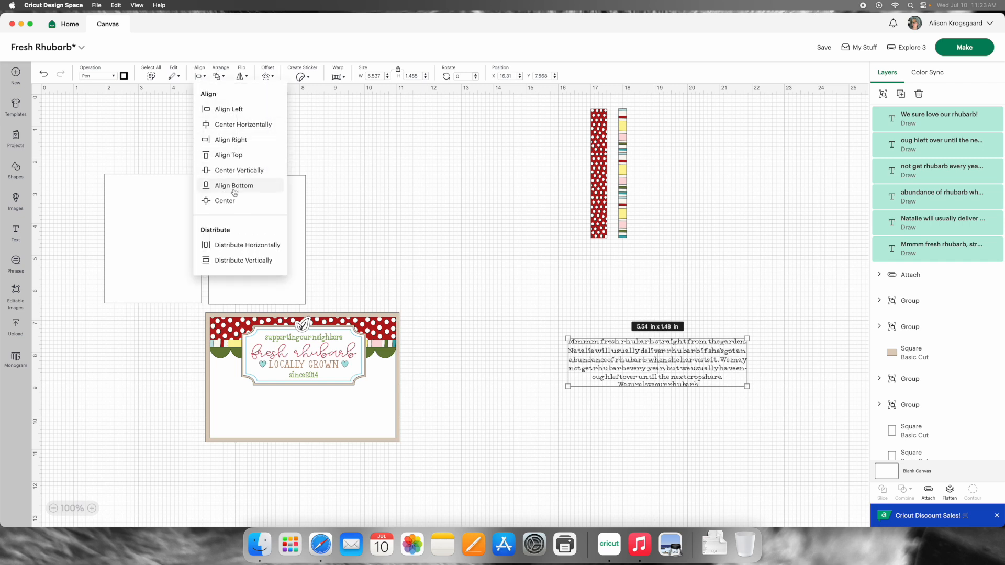
{"action": "left_click", "coordinate": [251, 260]}
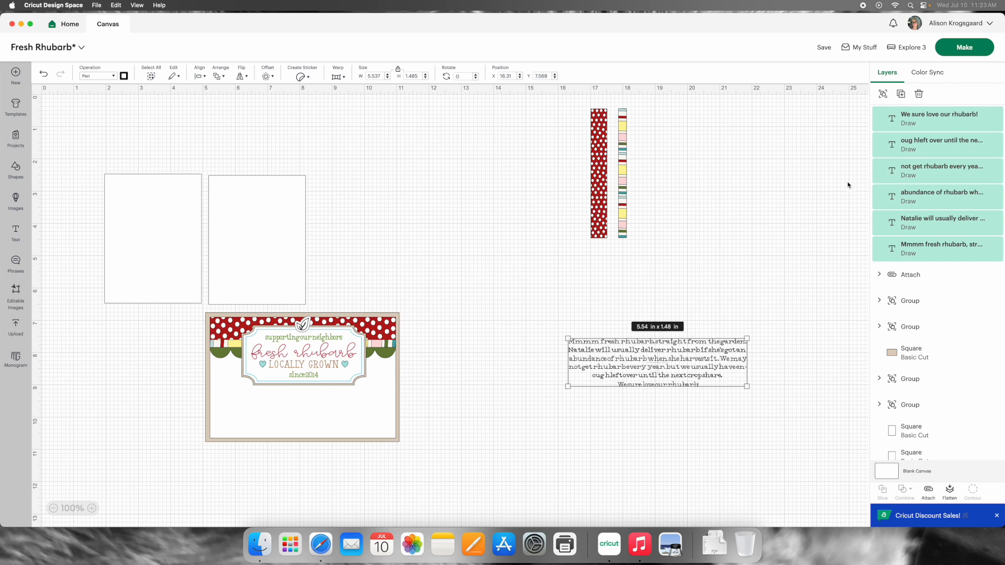
Step: Group the six journaling lines and move the group onto the card beneath the decorative label
{"action": "left_click", "coordinate": [882, 95]}
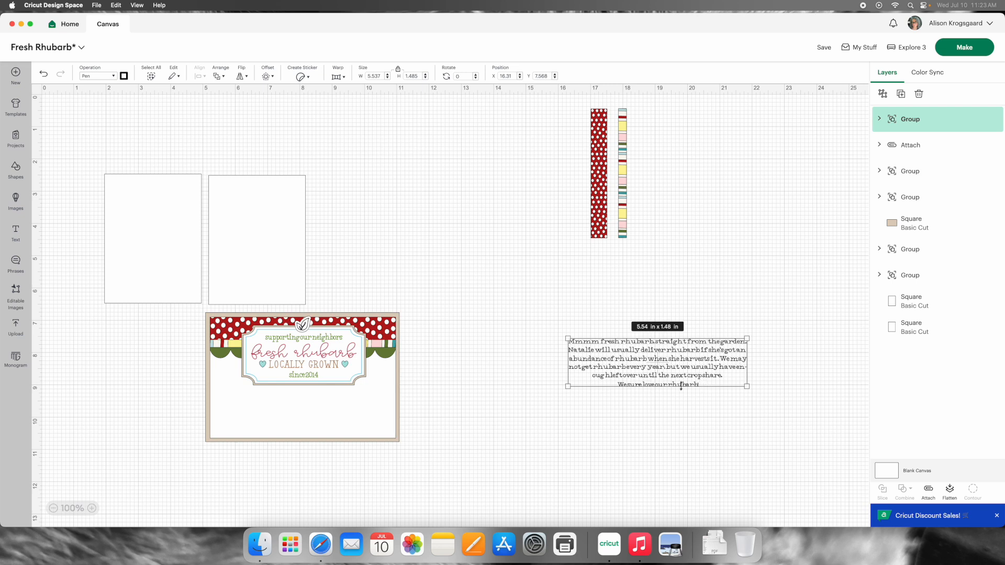
{"action": "left_click", "coordinate": [717, 414]}
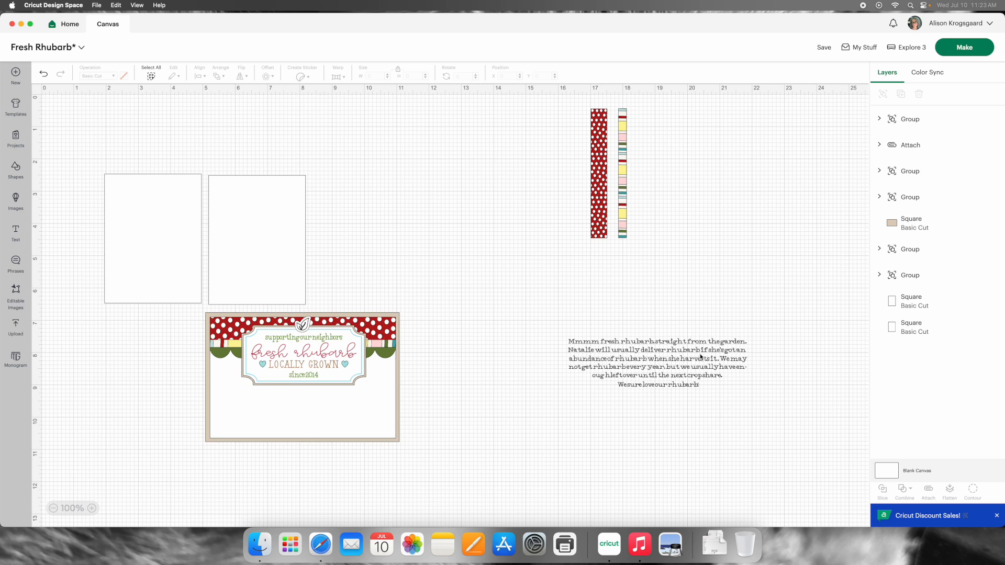
{"action": "left_click_drag", "start_coordinate": [700, 357], "coordinate": [340, 408]}
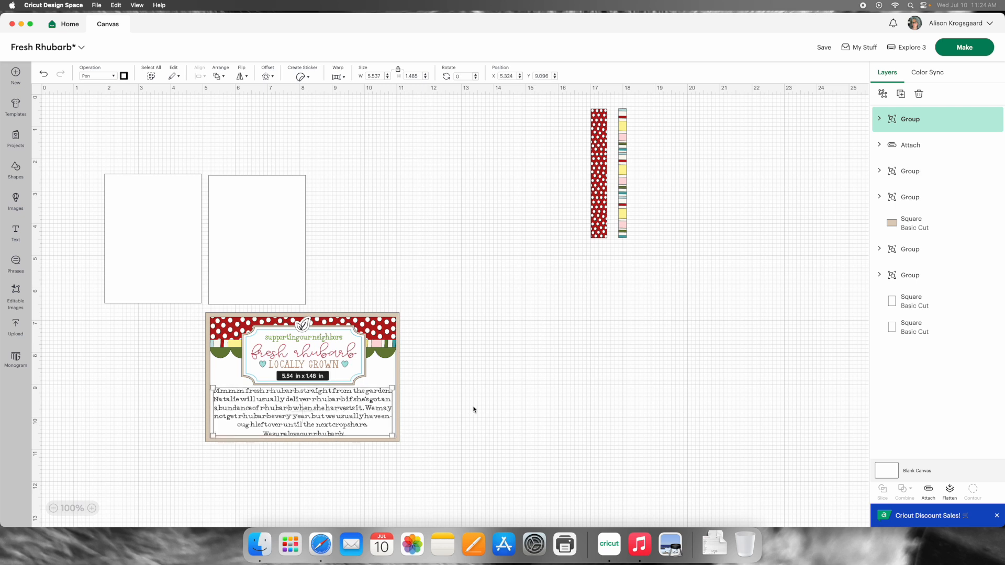
{"action": "left_click", "coordinate": [473, 409]}
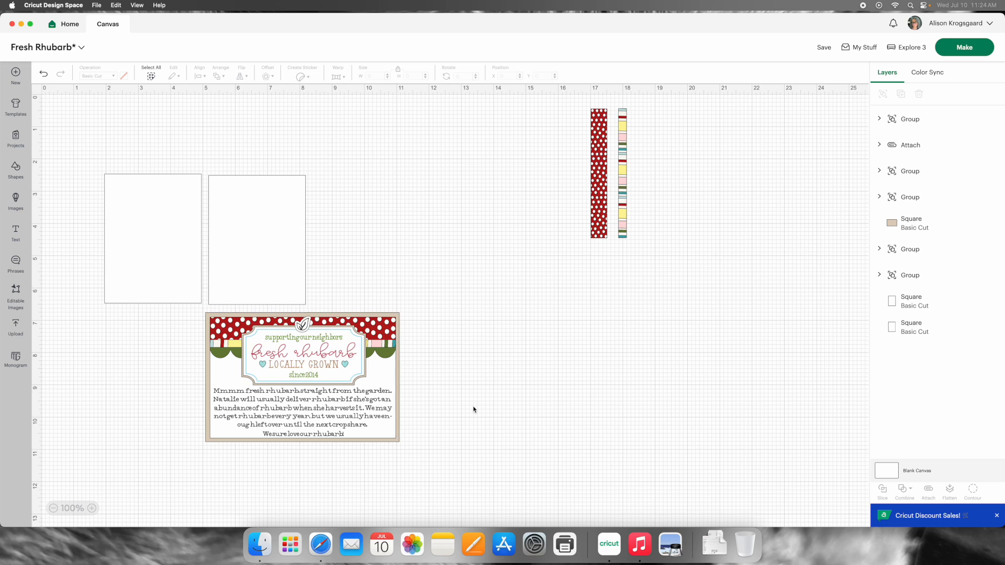
Step: Resize the journaling group without locked proportions to 5.5 in wide by 1.25 in high and lower it slightly within the card's white space
{"action": "left_click", "coordinate": [379, 403]}
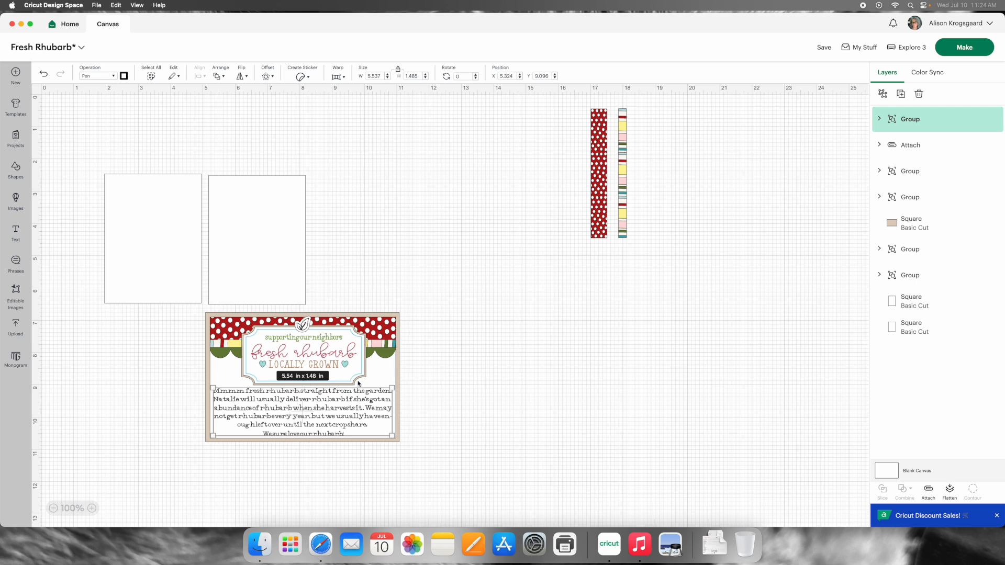
{"action": "left_click", "coordinate": [398, 70]}
{"action": "left_click", "coordinate": [381, 76]}
{"action": "type", "text": "5.5"}
{"action": "key", "text": "Tab"}
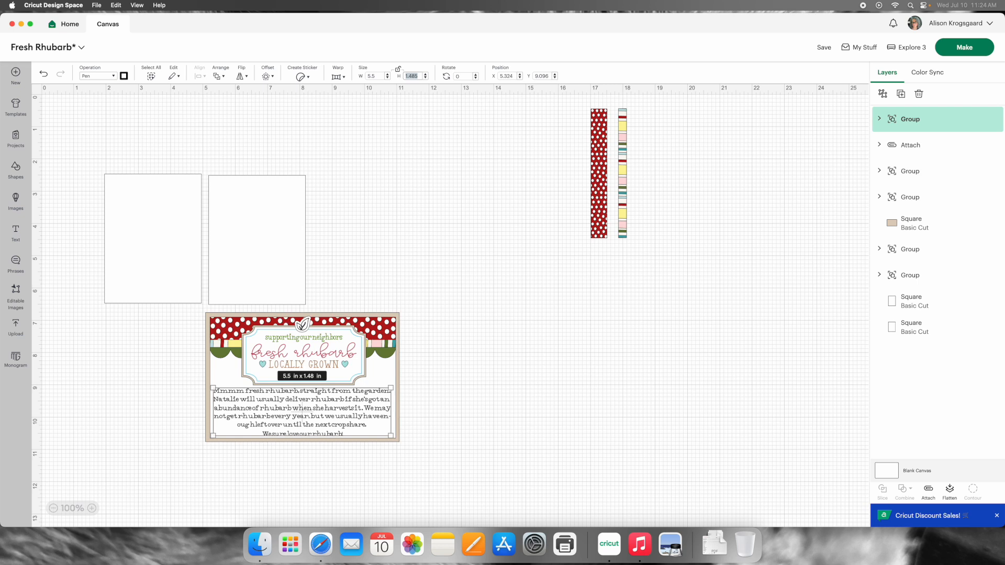
{"action": "type", "text": "1.25"}
{"action": "key", "text": "Return"}
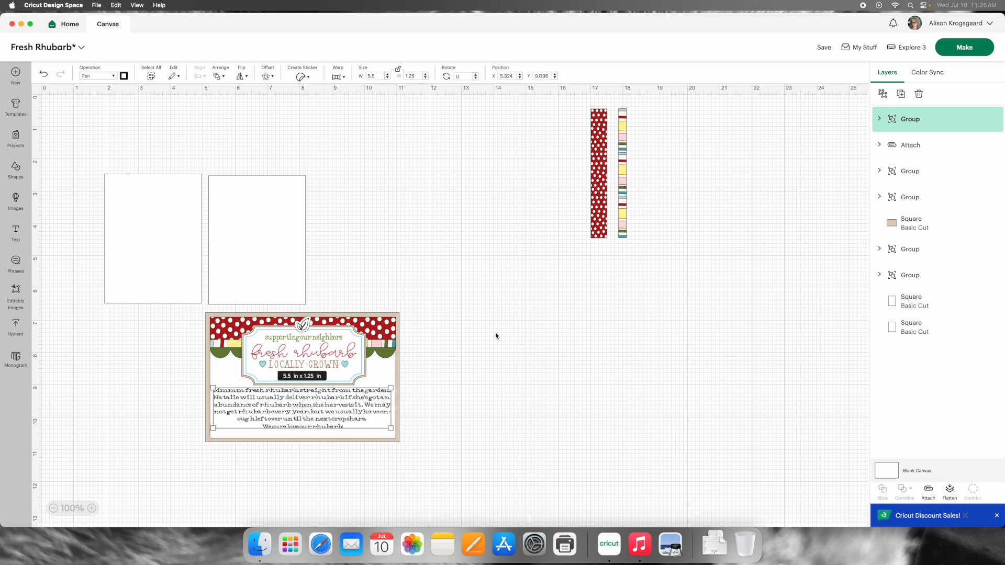
{"action": "left_click_drag", "start_coordinate": [348, 405], "coordinate": [349, 411]}
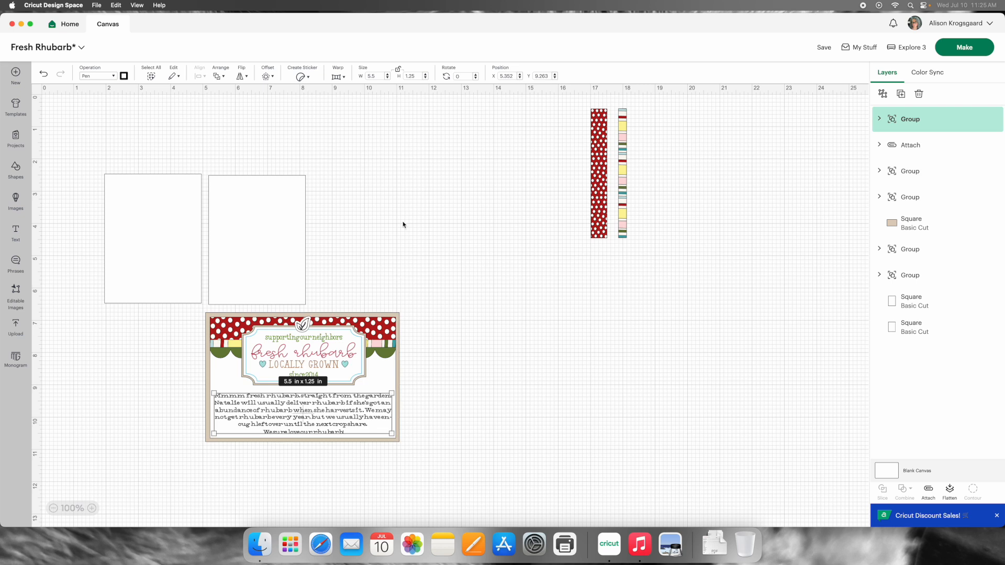
{"action": "left_click", "coordinate": [484, 222]}
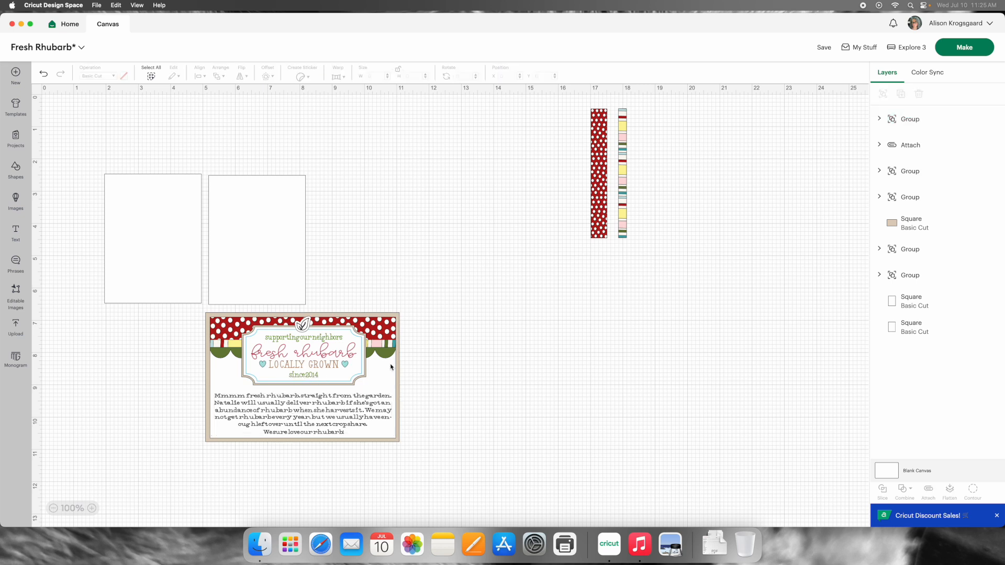
Step: Set the journaling group's width to 5.25 in and recentre it on the card below the label
{"action": "left_click", "coordinate": [336, 409]}
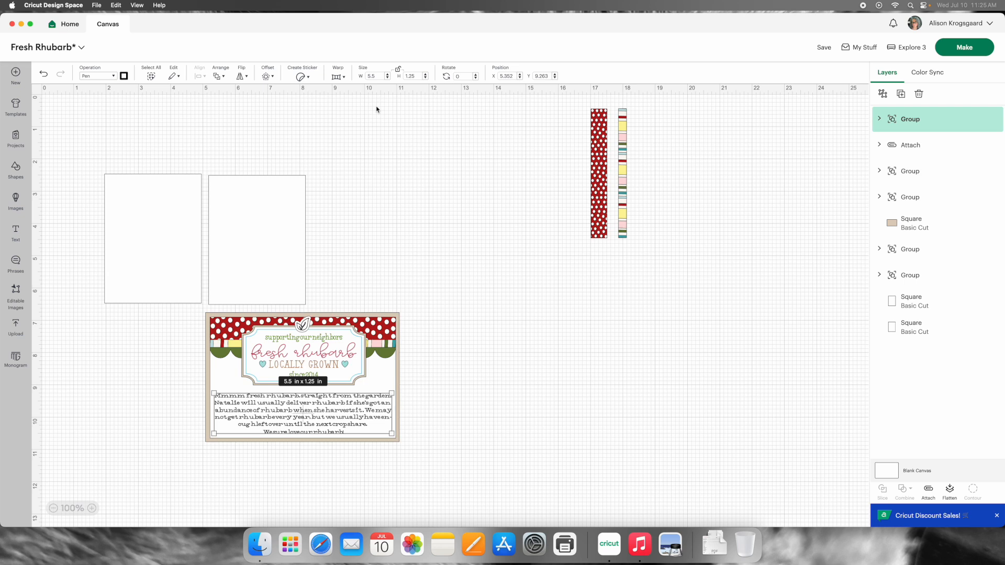
{"action": "left_click", "coordinate": [380, 77]}
{"action": "type", "text": "2"}
{"action": "key", "text": "Return"}
{"action": "left_click_drag", "start_coordinate": [322, 418], "coordinate": [328, 416]}
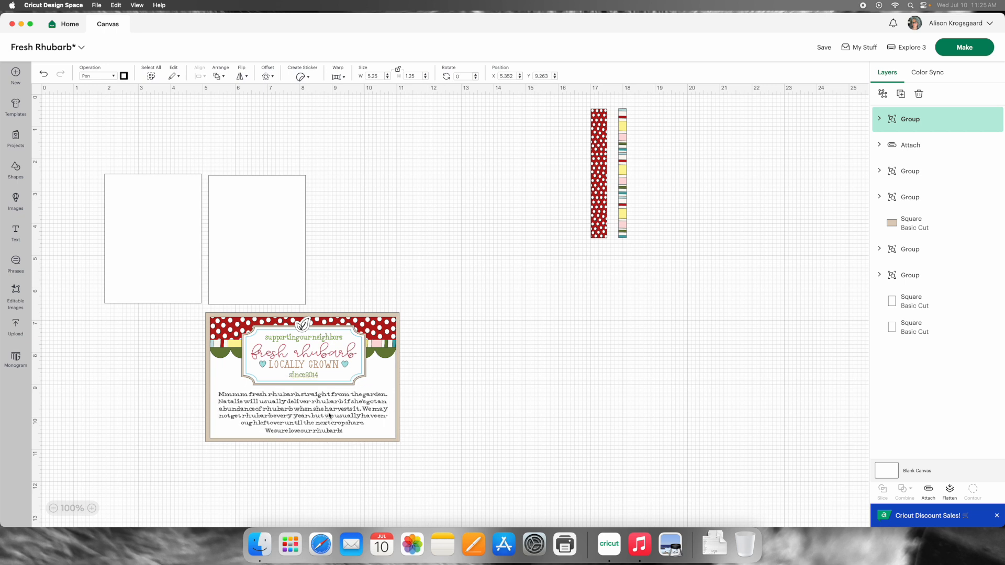
{"action": "left_click", "coordinate": [455, 425]}
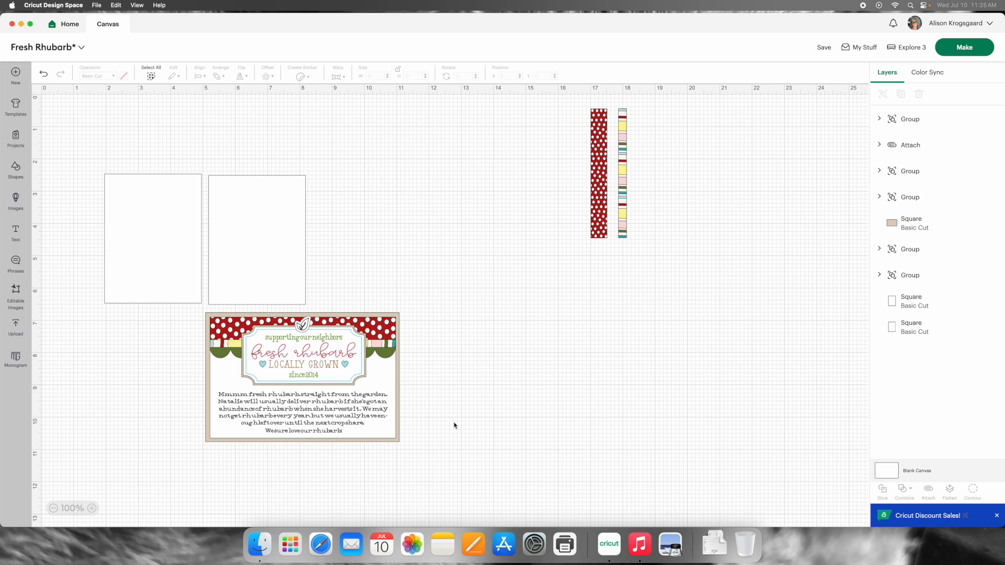
Step: Set the journaling group's width to 5.35 in
{"action": "left_click", "coordinate": [344, 403]}
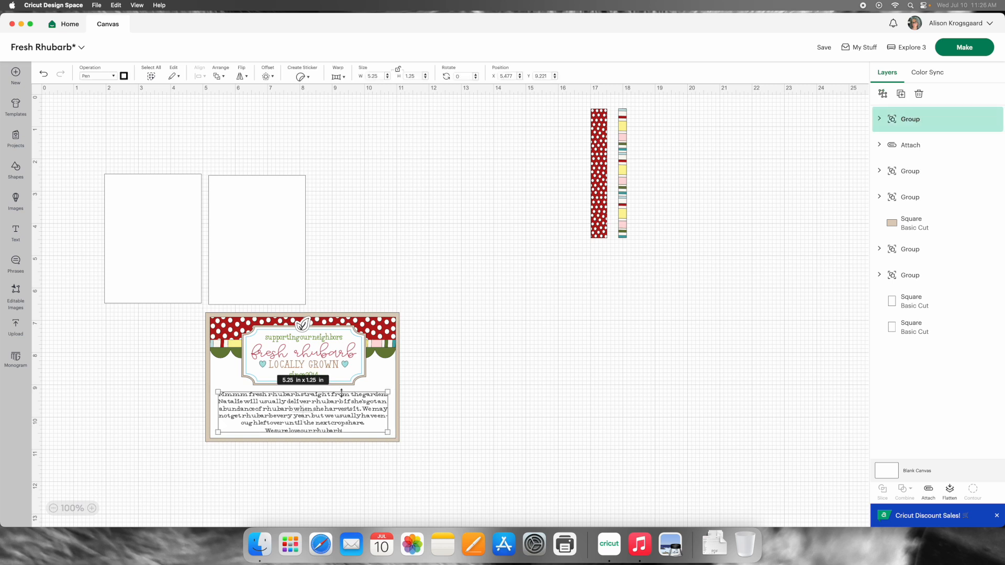
{"action": "left_click", "coordinate": [375, 76]}
{"action": "key", "text": "BackSpace"}
{"action": "type", "text": "3"}
{"action": "key", "text": "Return"}
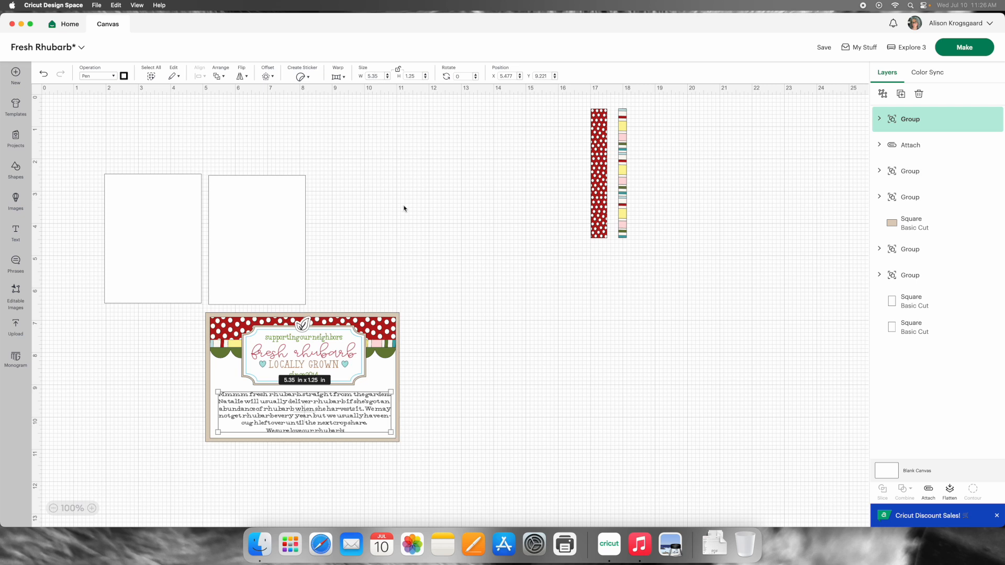
Step: Nudge the journaling group slightly left so it sits centred on the card beneath the decorative label
{"action": "left_click", "coordinate": [533, 381]}
{"action": "left_click_drag", "start_coordinate": [333, 405], "coordinate": [333, 406]}
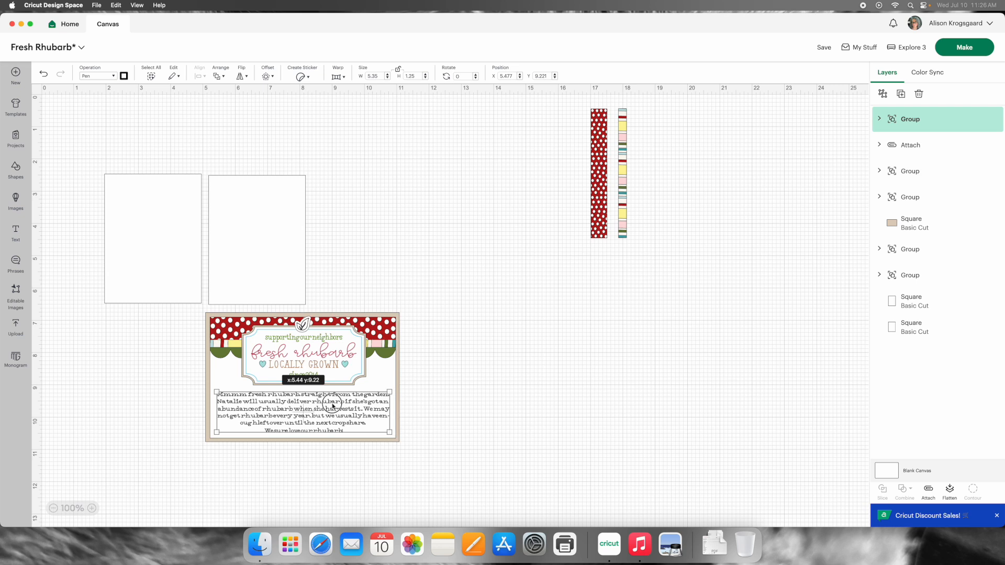
{"action": "left_click_drag", "start_coordinate": [333, 405], "coordinate": [332, 405]}
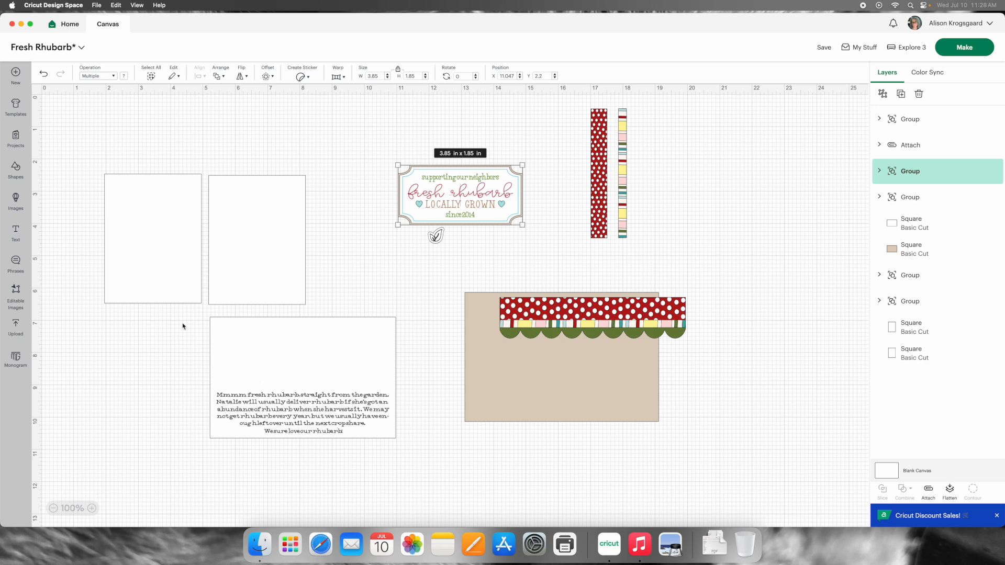
Step: Centre the journaling group horizontally on the white 5.75 by 3.75 in rectangle and attach the two together
{"action": "left_click_drag", "start_coordinate": [186, 322], "coordinate": [405, 459]}
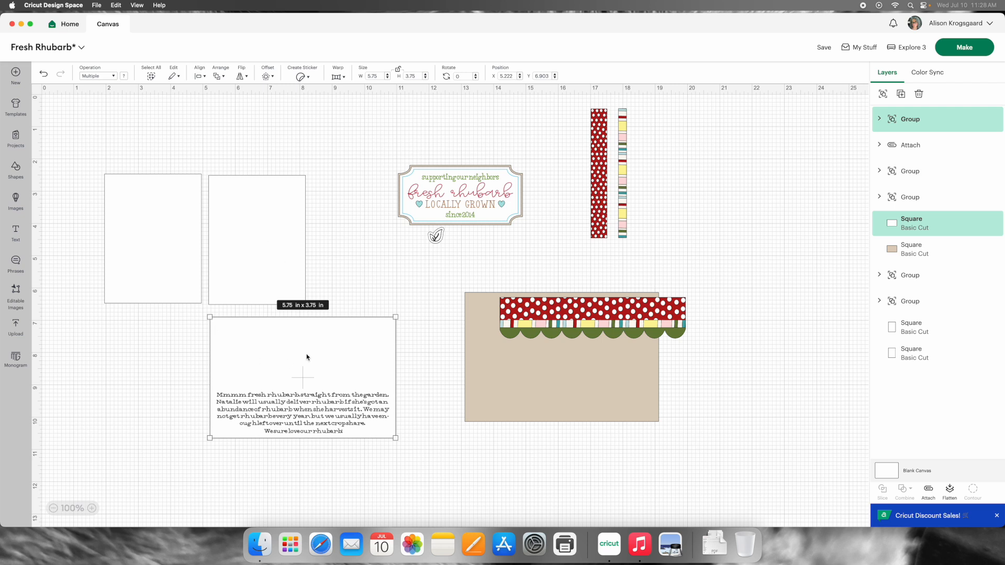
{"action": "left_click", "coordinate": [206, 78]}
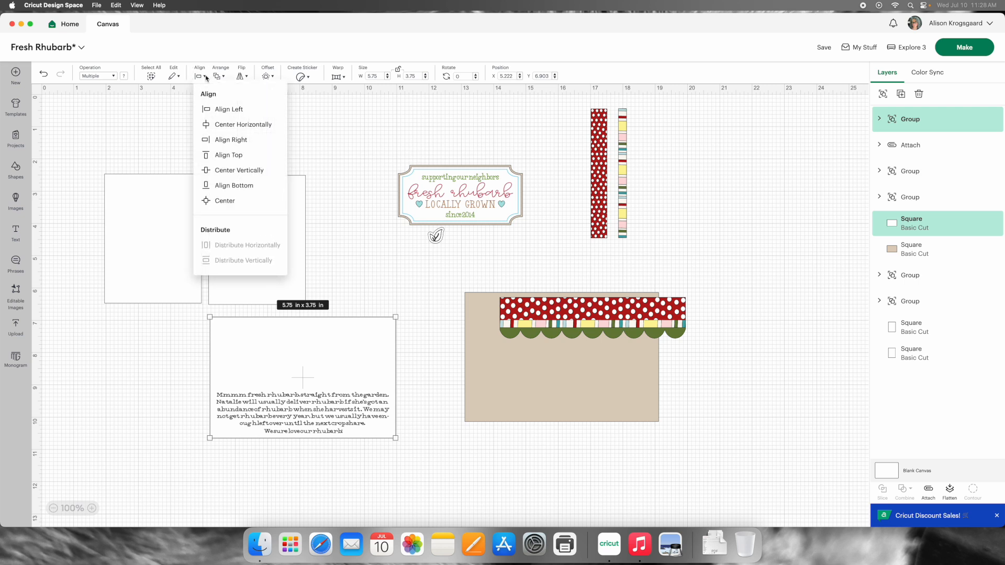
{"action": "left_click", "coordinate": [254, 127]}
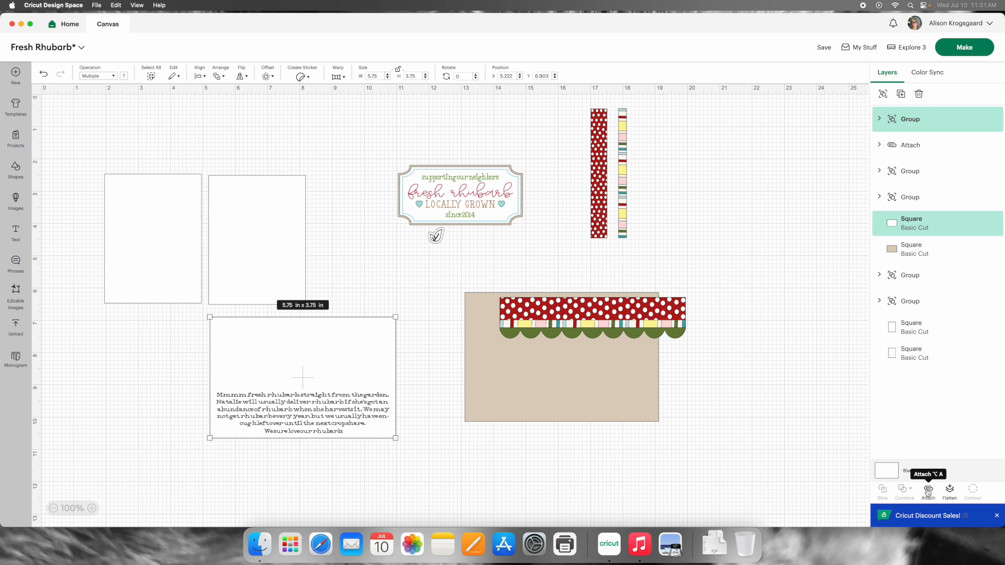
{"action": "left_click", "coordinate": [927, 491]}
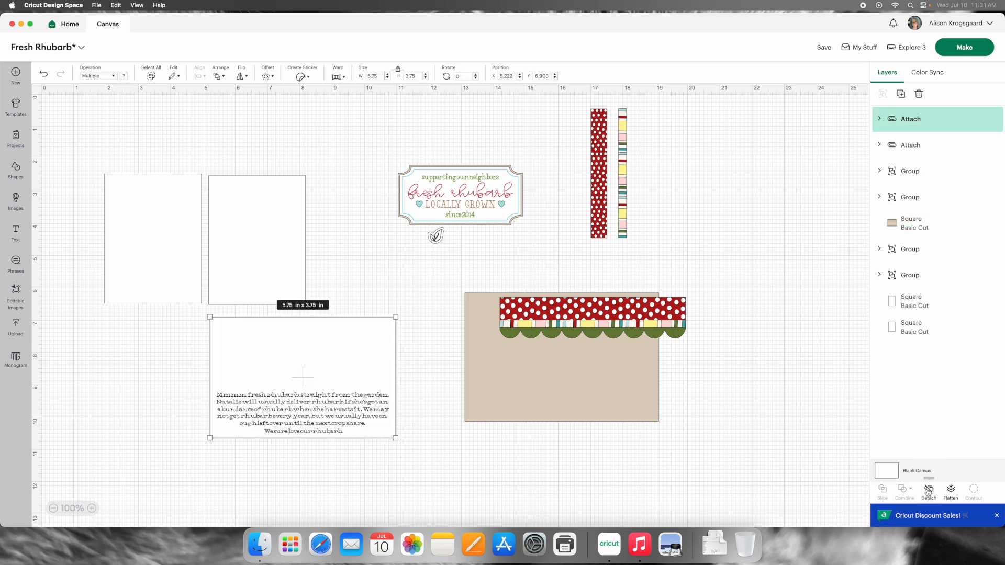
{"action": "left_click", "coordinate": [419, 454]}
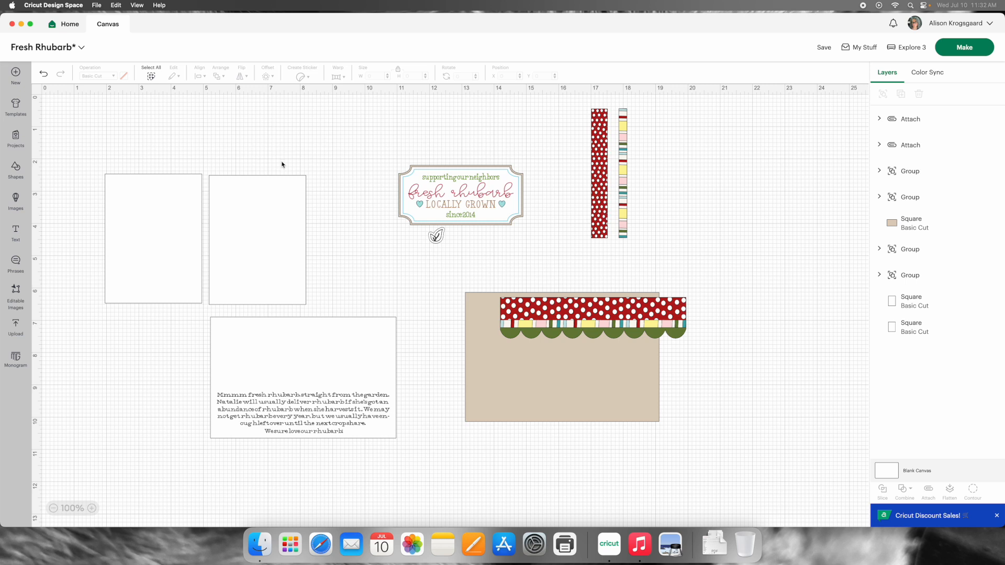
Step: Select the journaling text group inside the attached white card and change its pen colour to dark pinkish red
{"action": "left_click", "coordinate": [361, 358]}
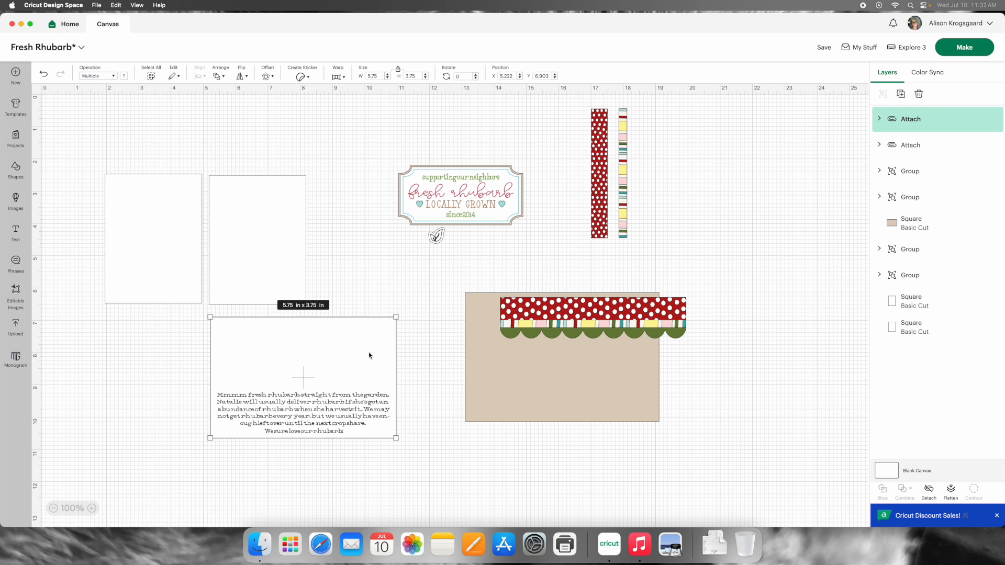
{"action": "left_click", "coordinate": [882, 121]}
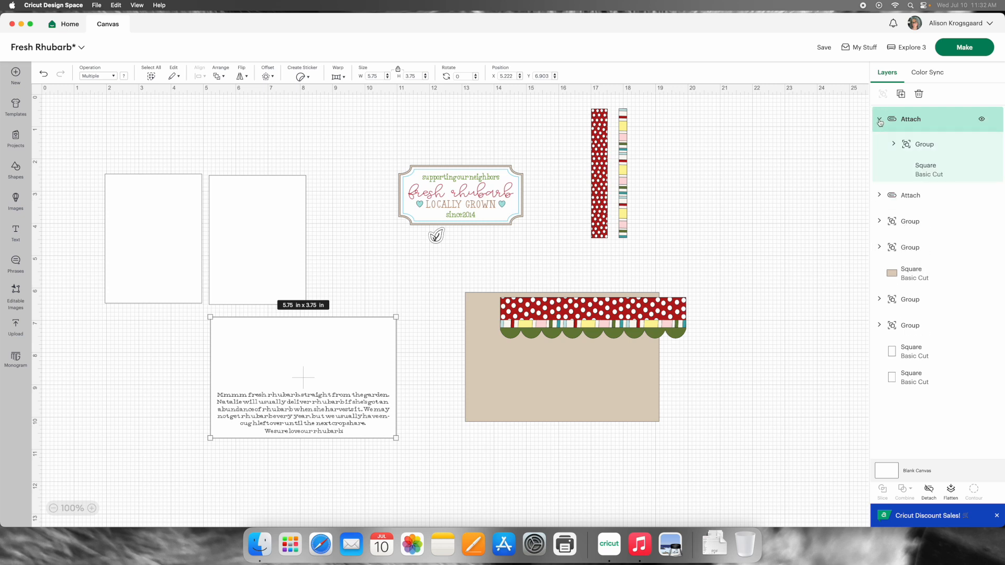
{"action": "left_click", "coordinate": [895, 145]}
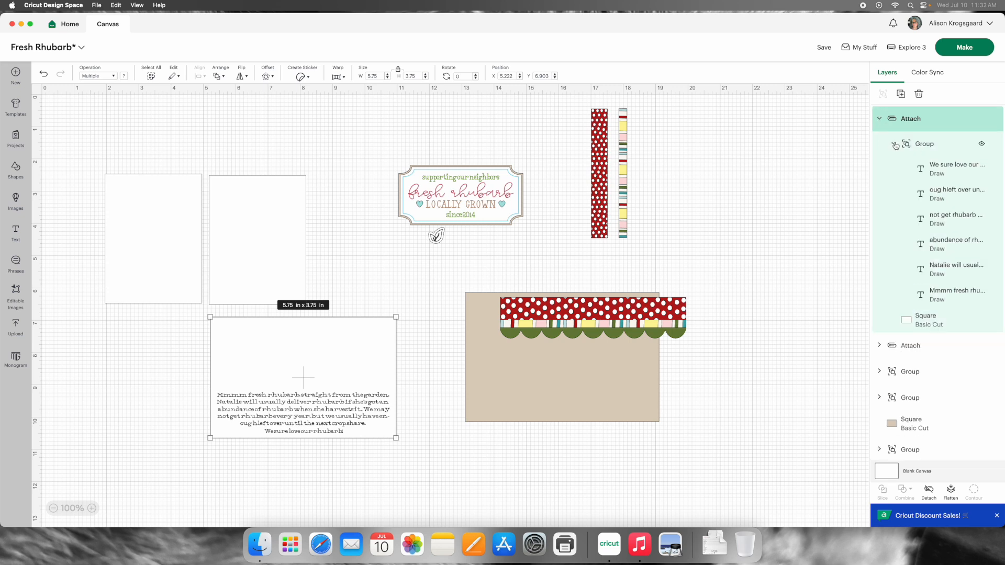
{"action": "left_click", "coordinate": [933, 145]}
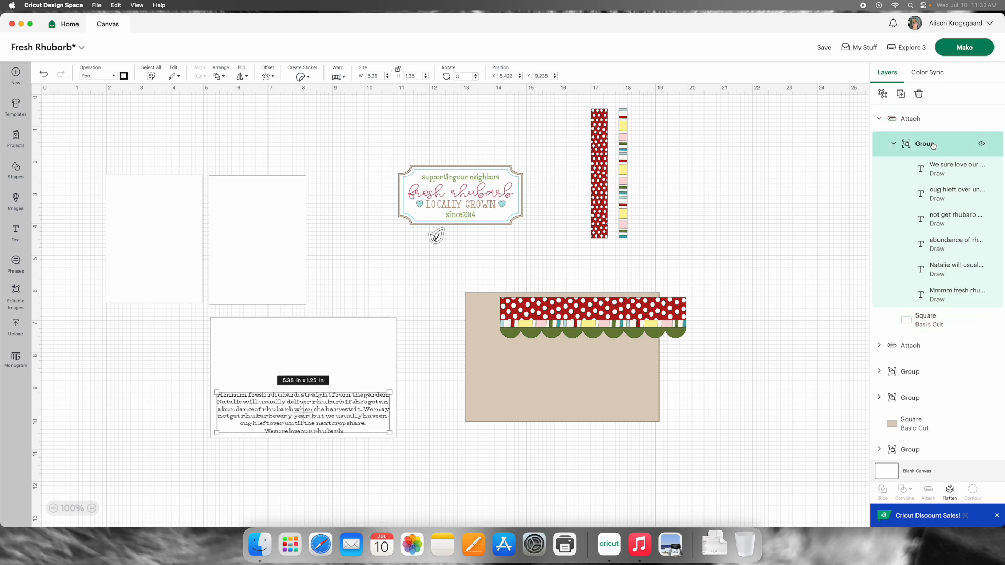
{"action": "left_click", "coordinate": [354, 164]}
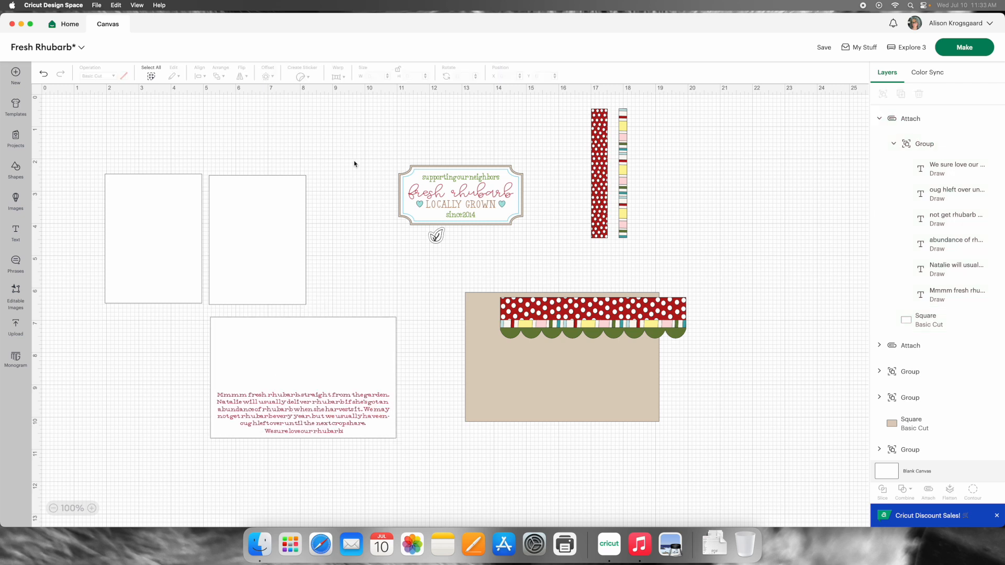